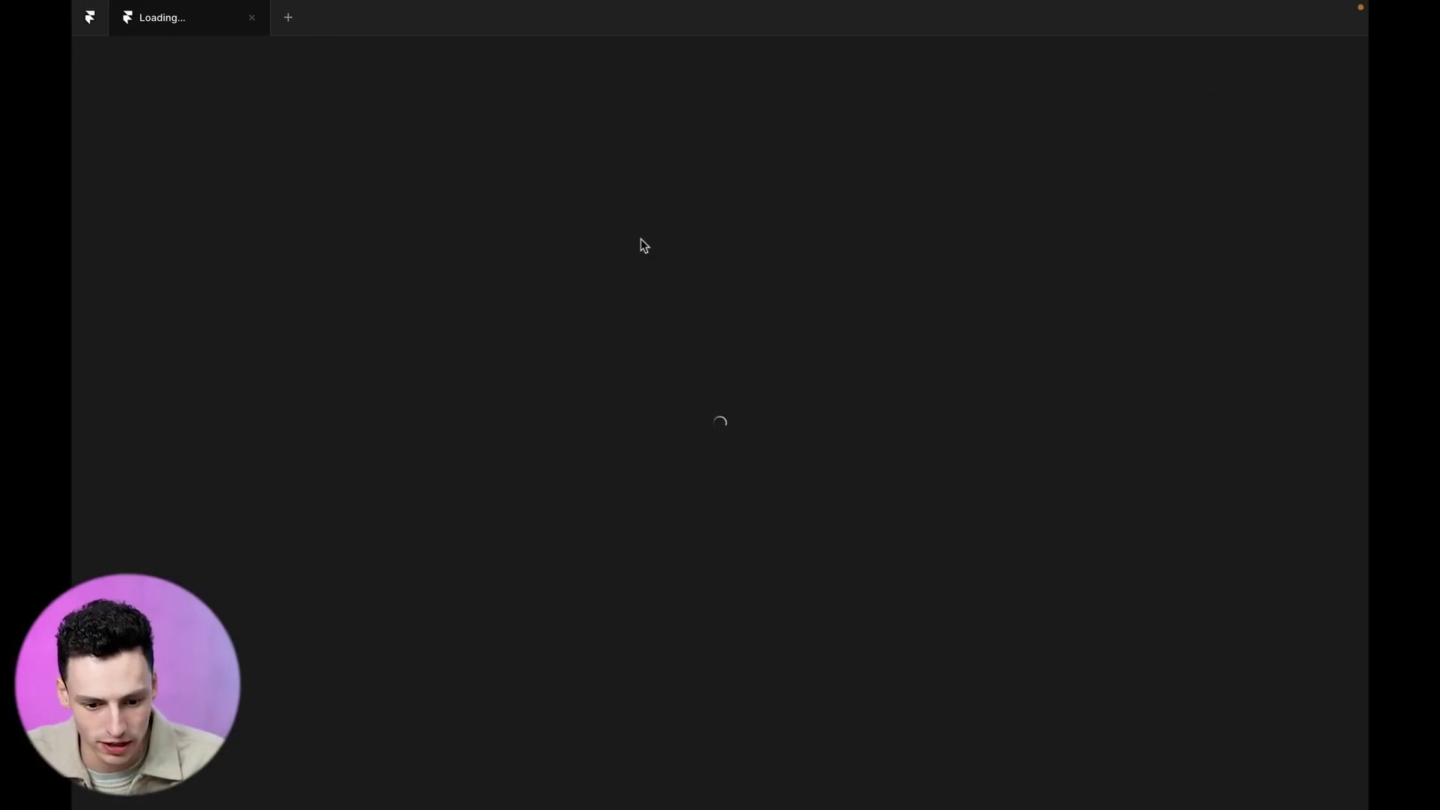
# - Exit the editor tutorial and start AI site generation from the Home page's Desktop frame
pyautogui.click(1247, 783)
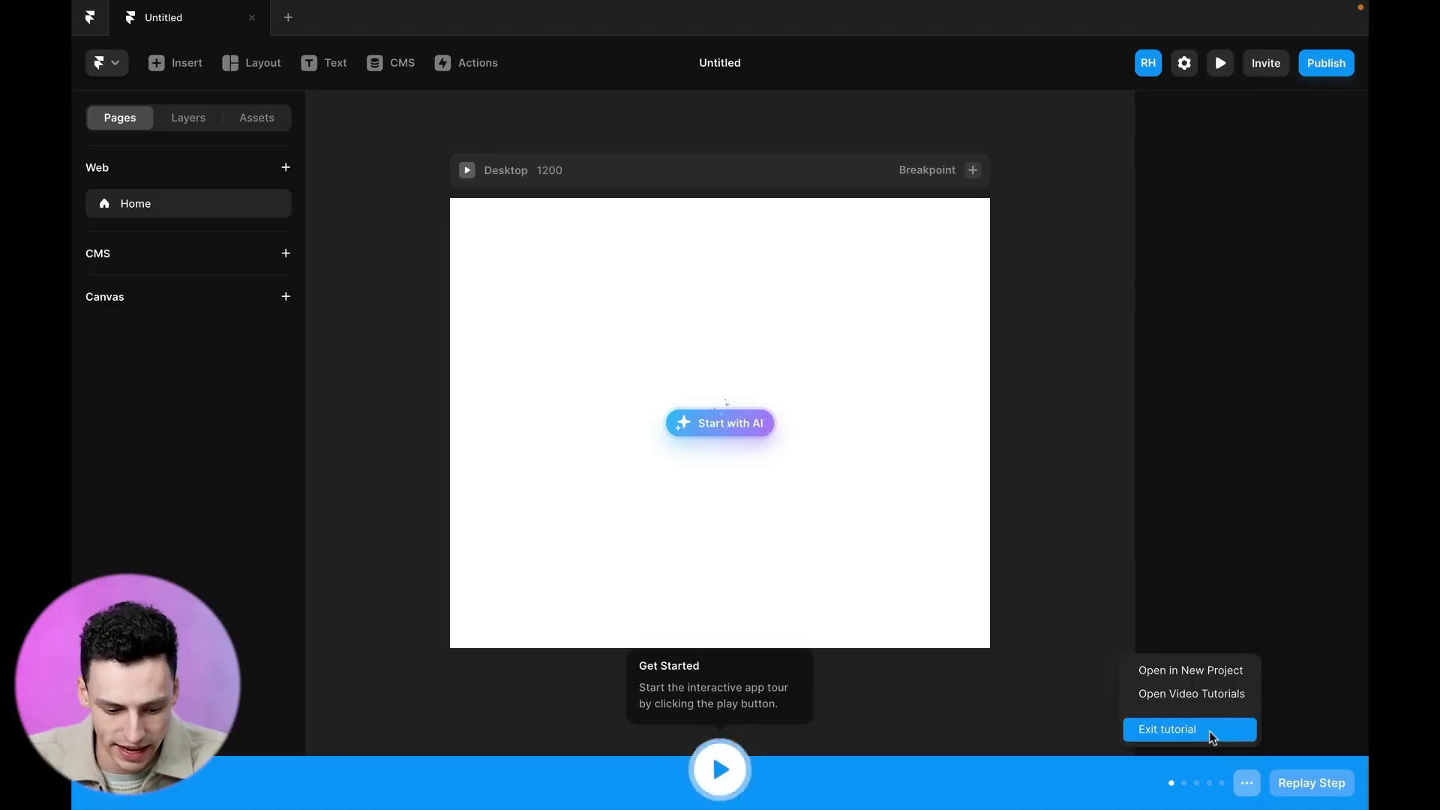
pyautogui.click(1209, 731)
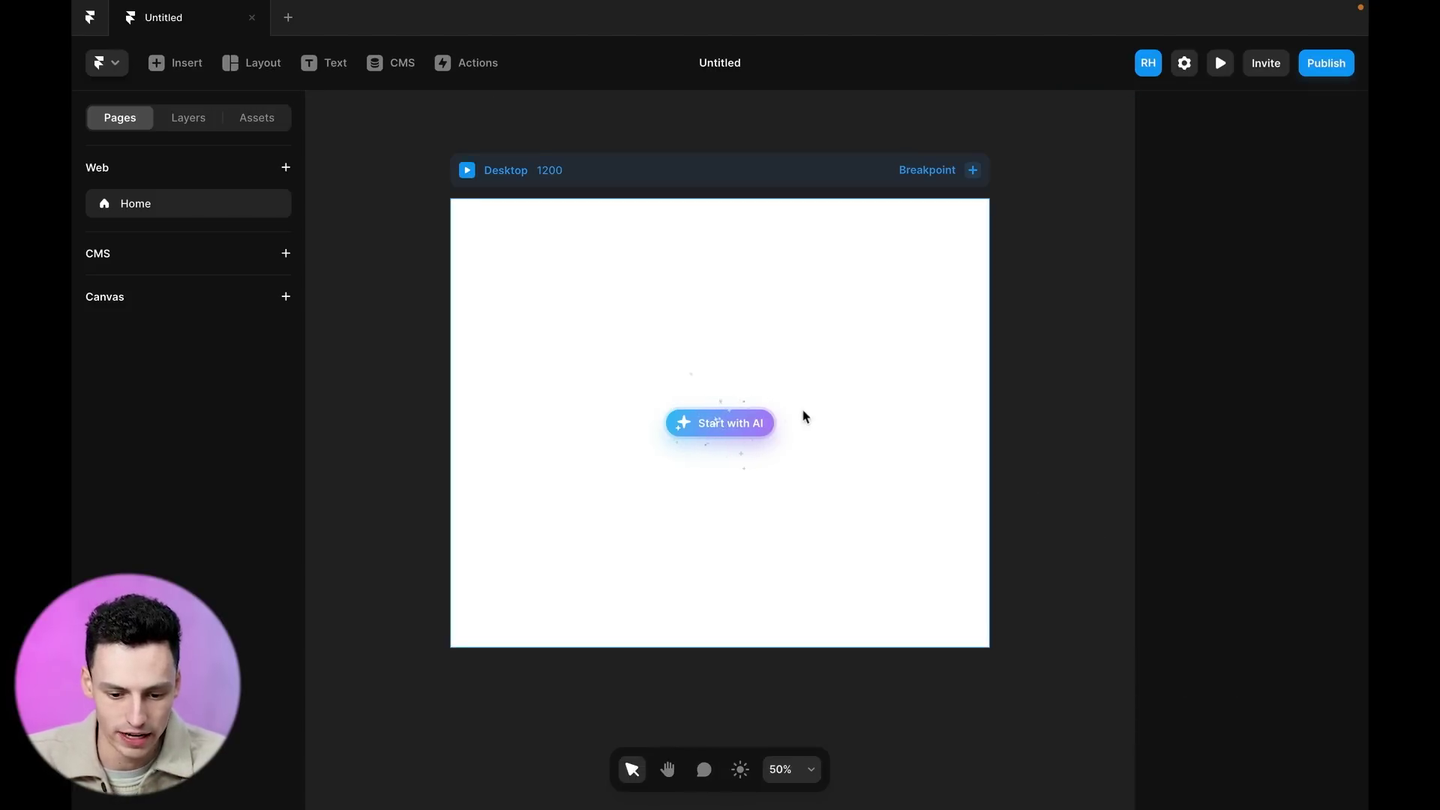
pyautogui.click(879, 297)
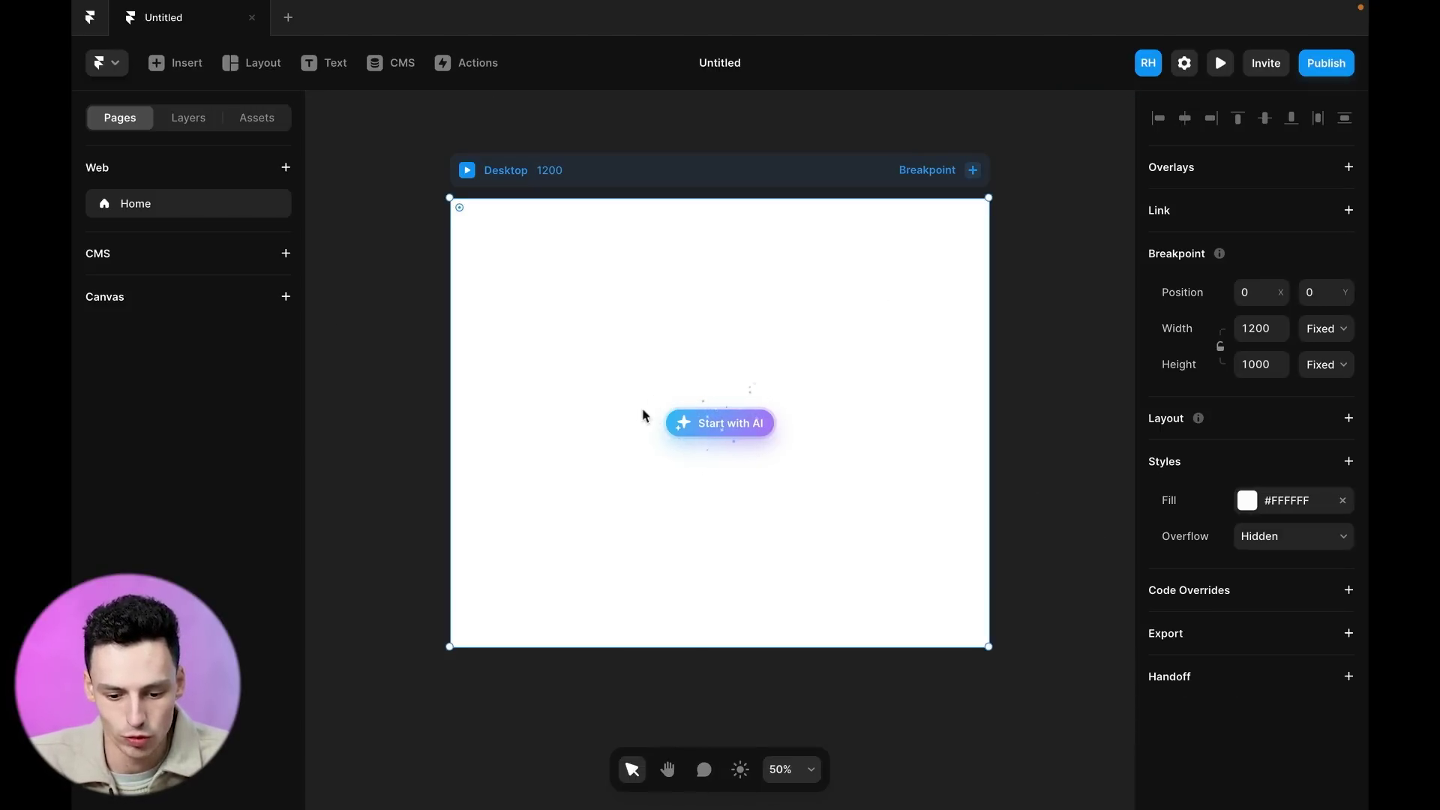
pyautogui.click(729, 435)
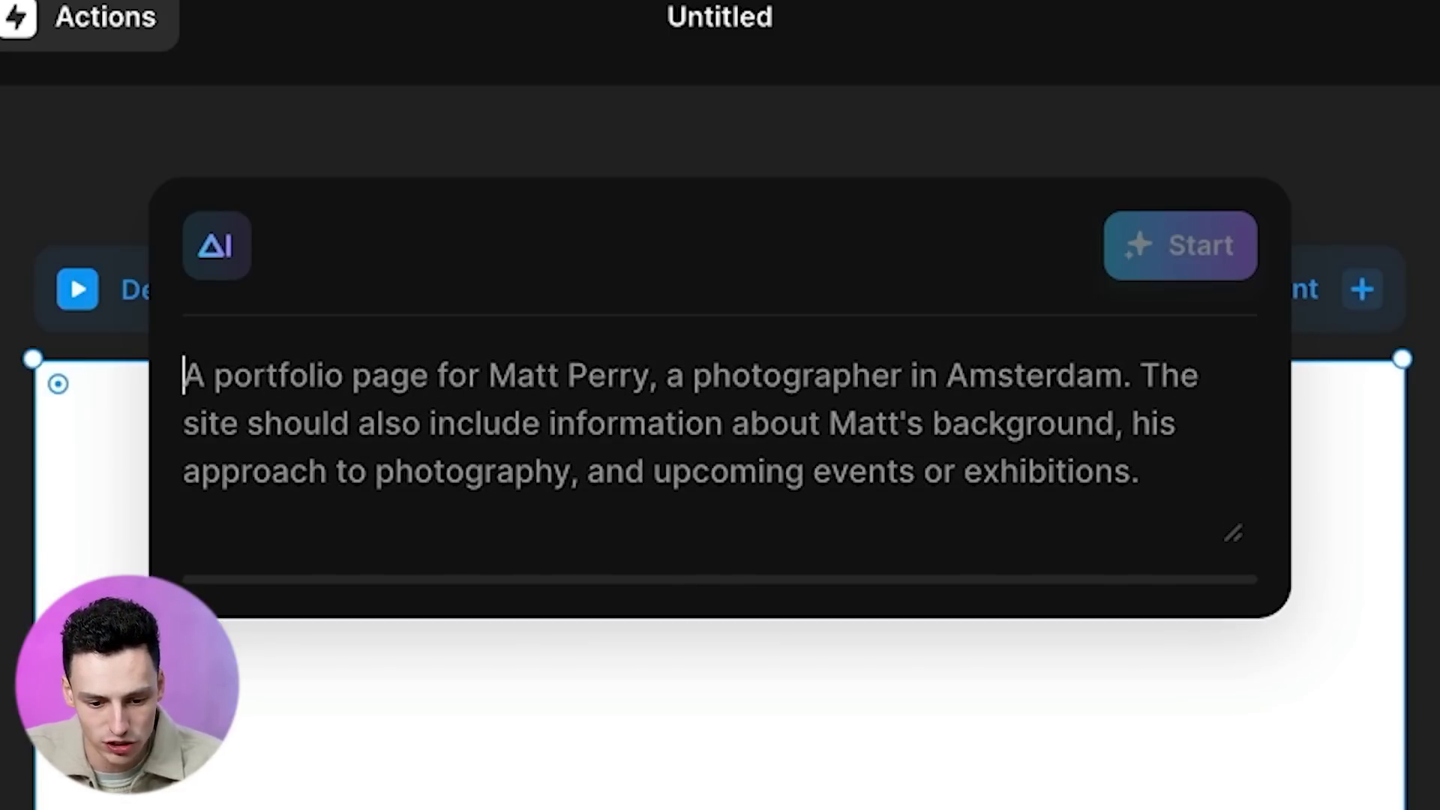
# - Enter the brief: a bold, stunning subscription design-studio landing page selling services with a portfolio list
pyautogui.write('A ')
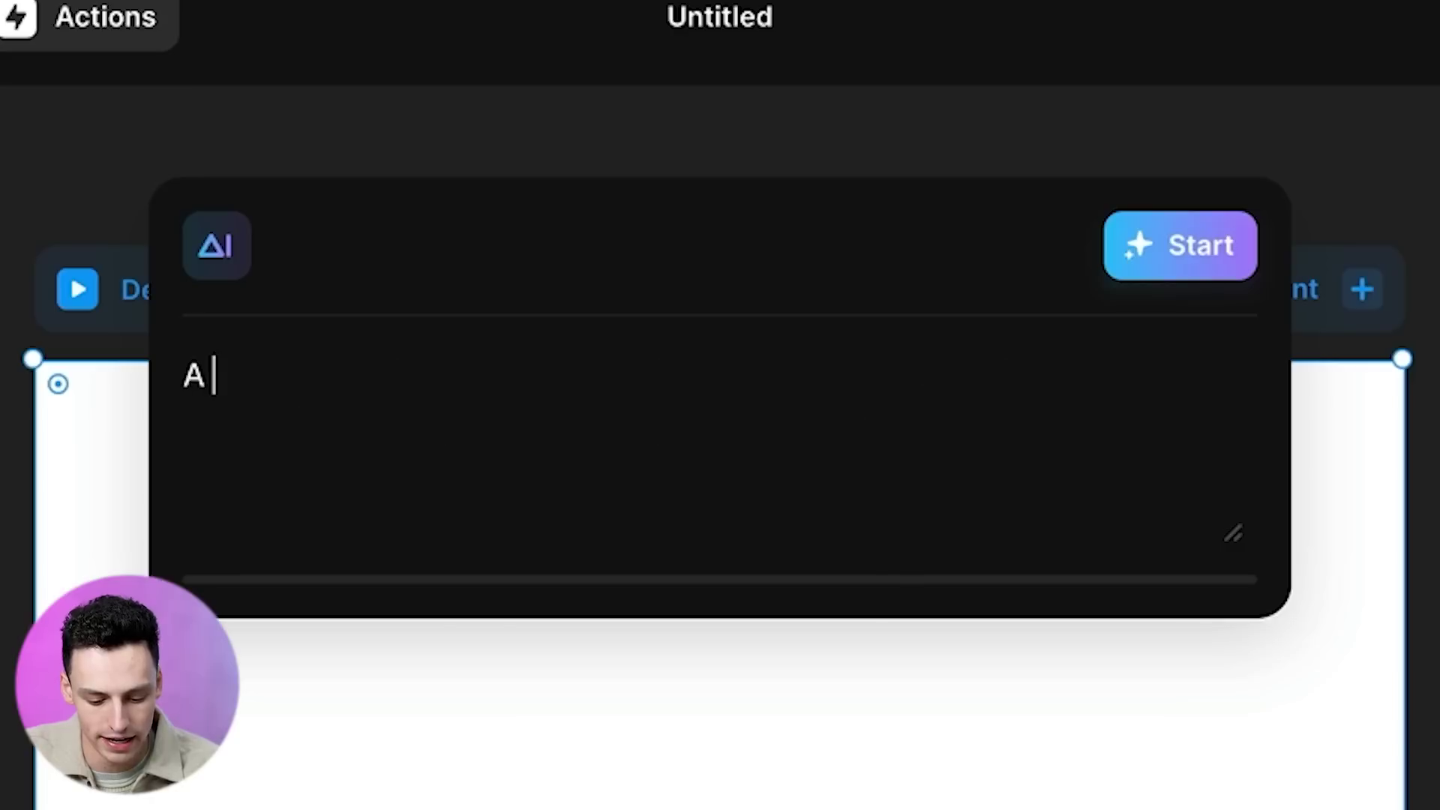
pyautogui.write('startup landing page for ')
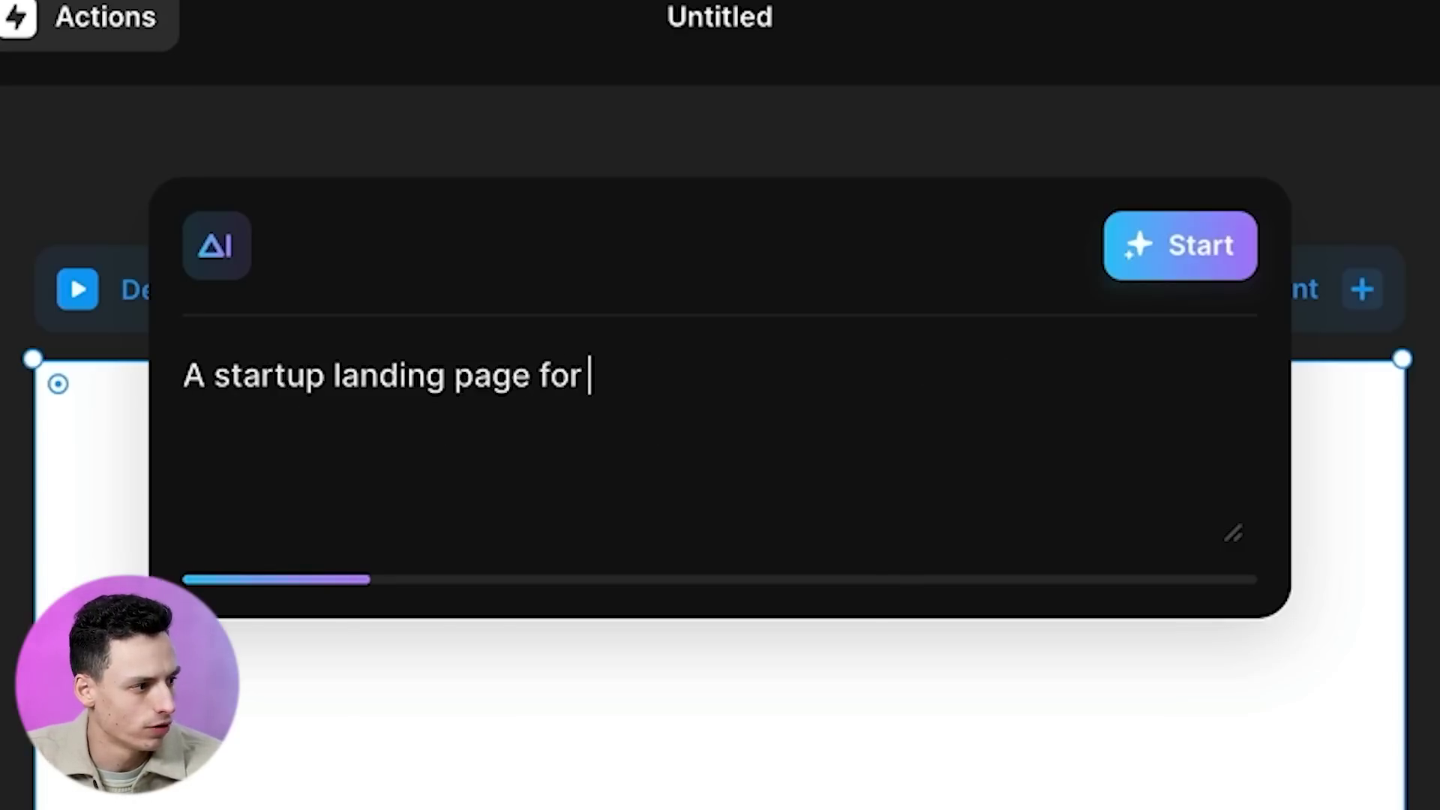
pyautogui.write('a design ')
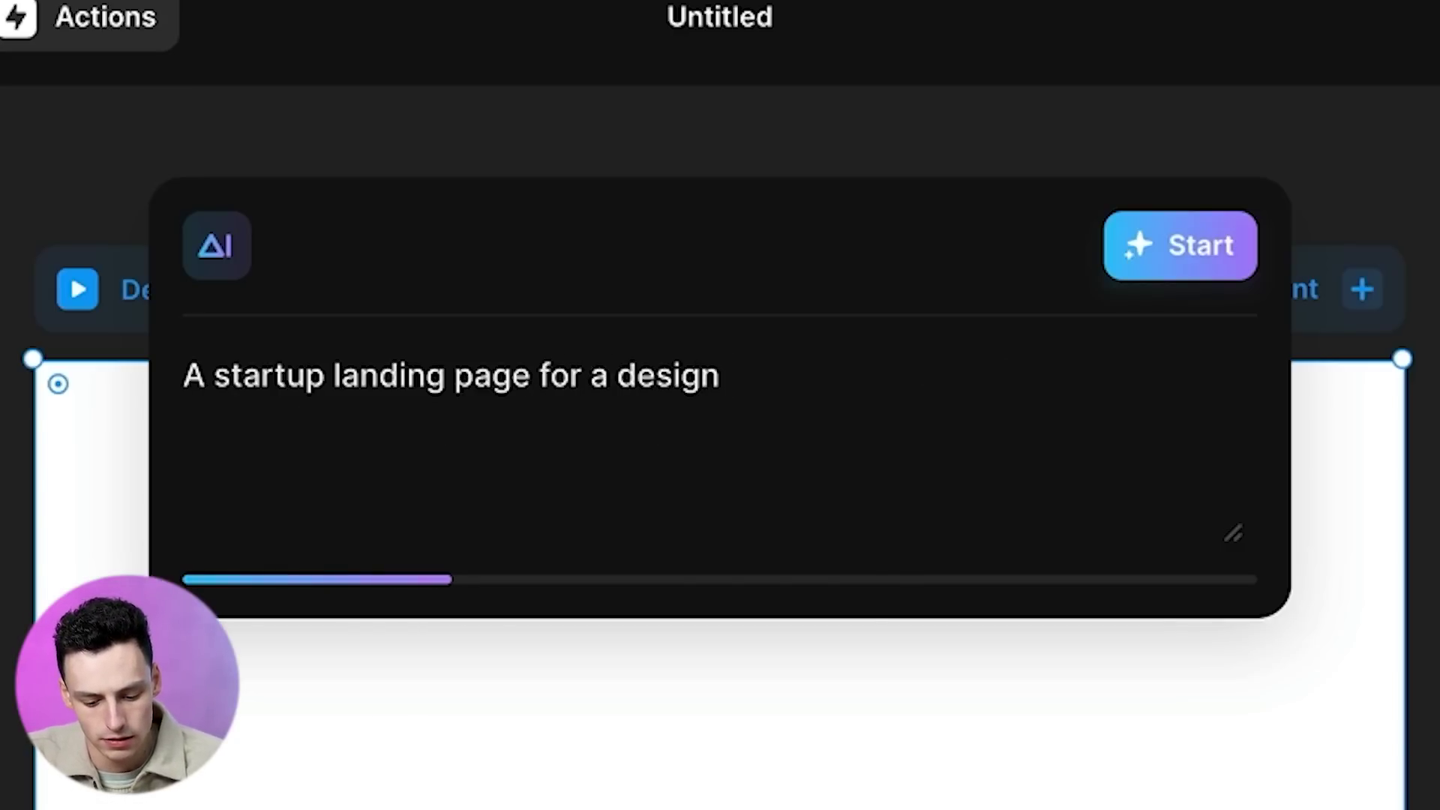
pyautogui.write('studio as a scr')
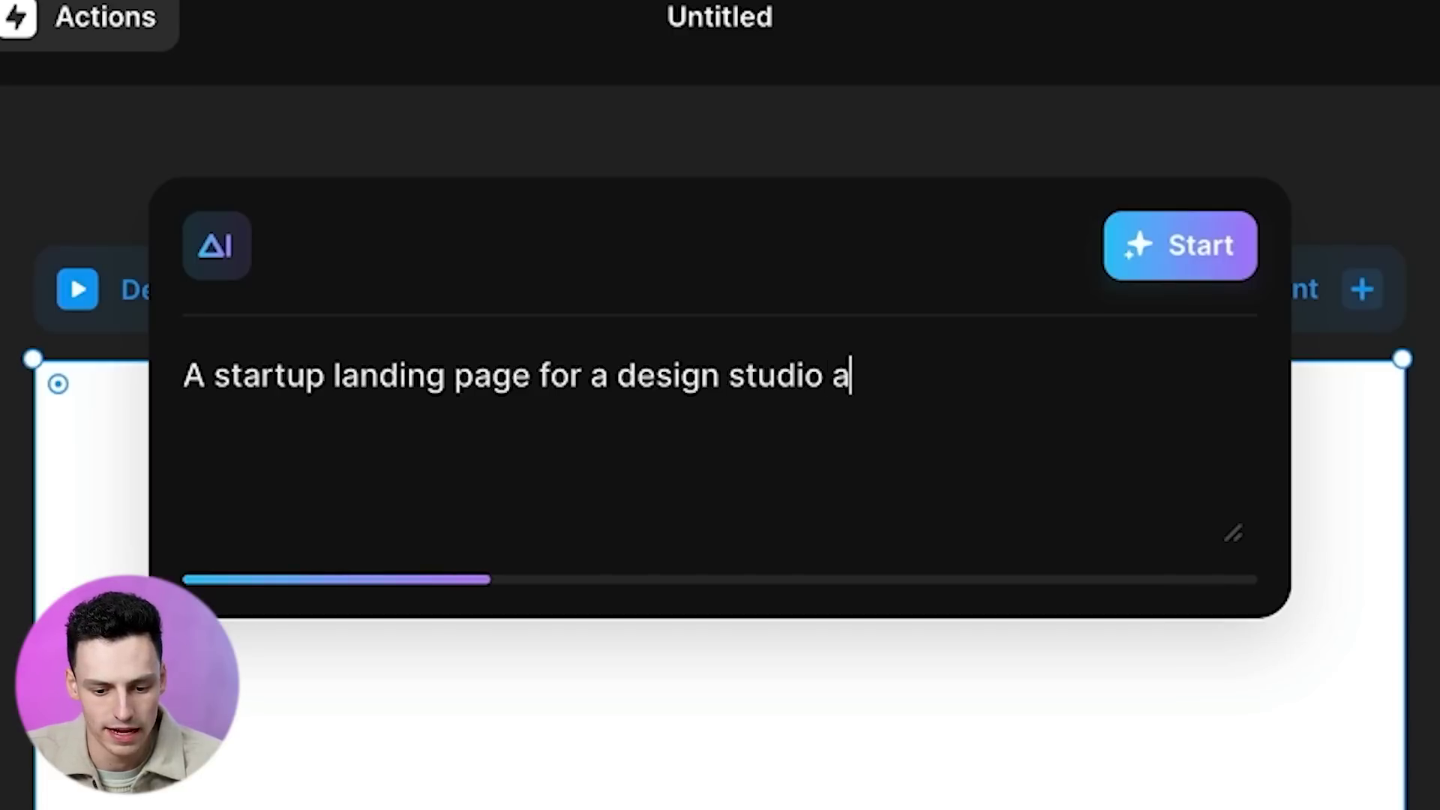
pyautogui.press('BackSpace')
pyautogui.press('BackSpace')
pyautogui.write('ubscr')
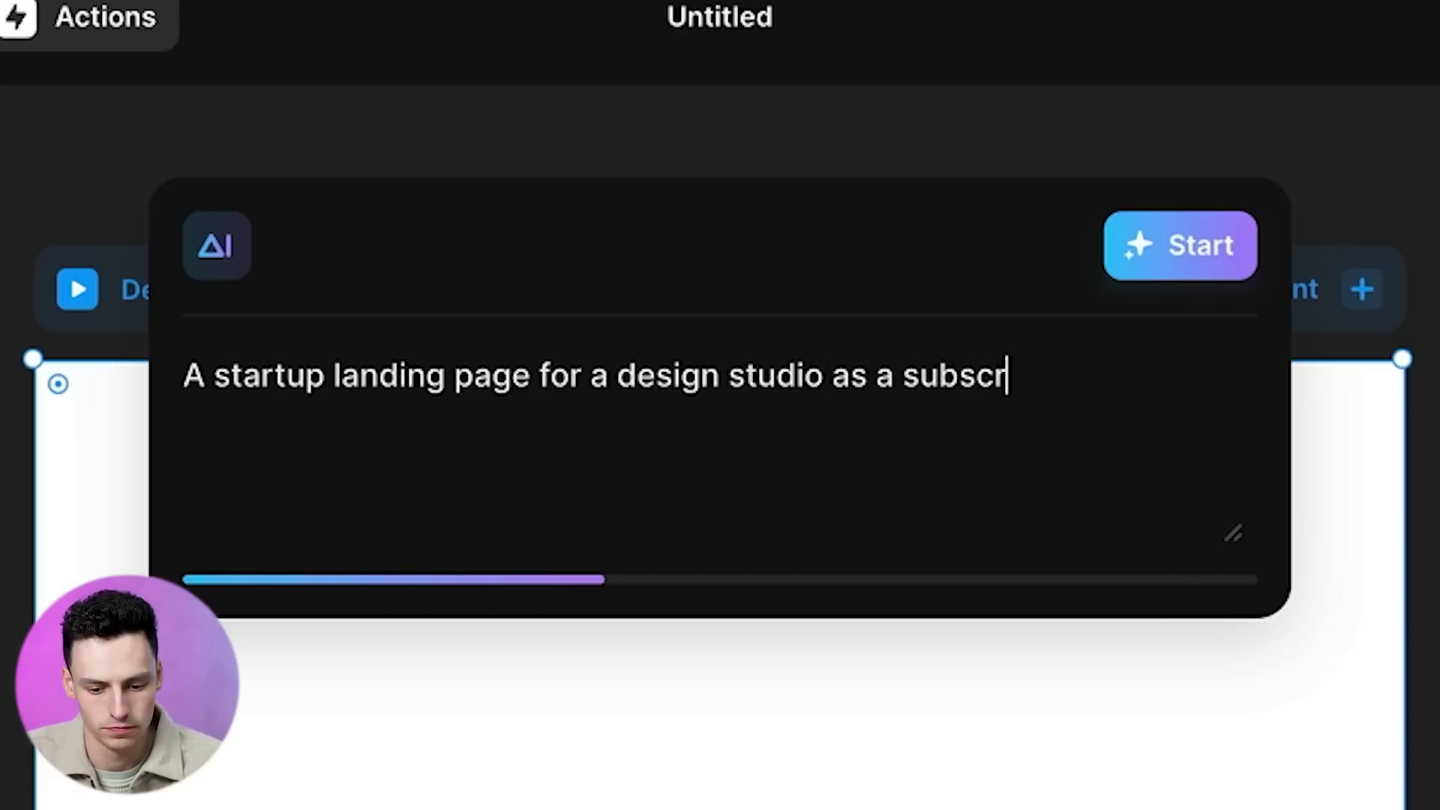
pyautogui.write('iption. The')
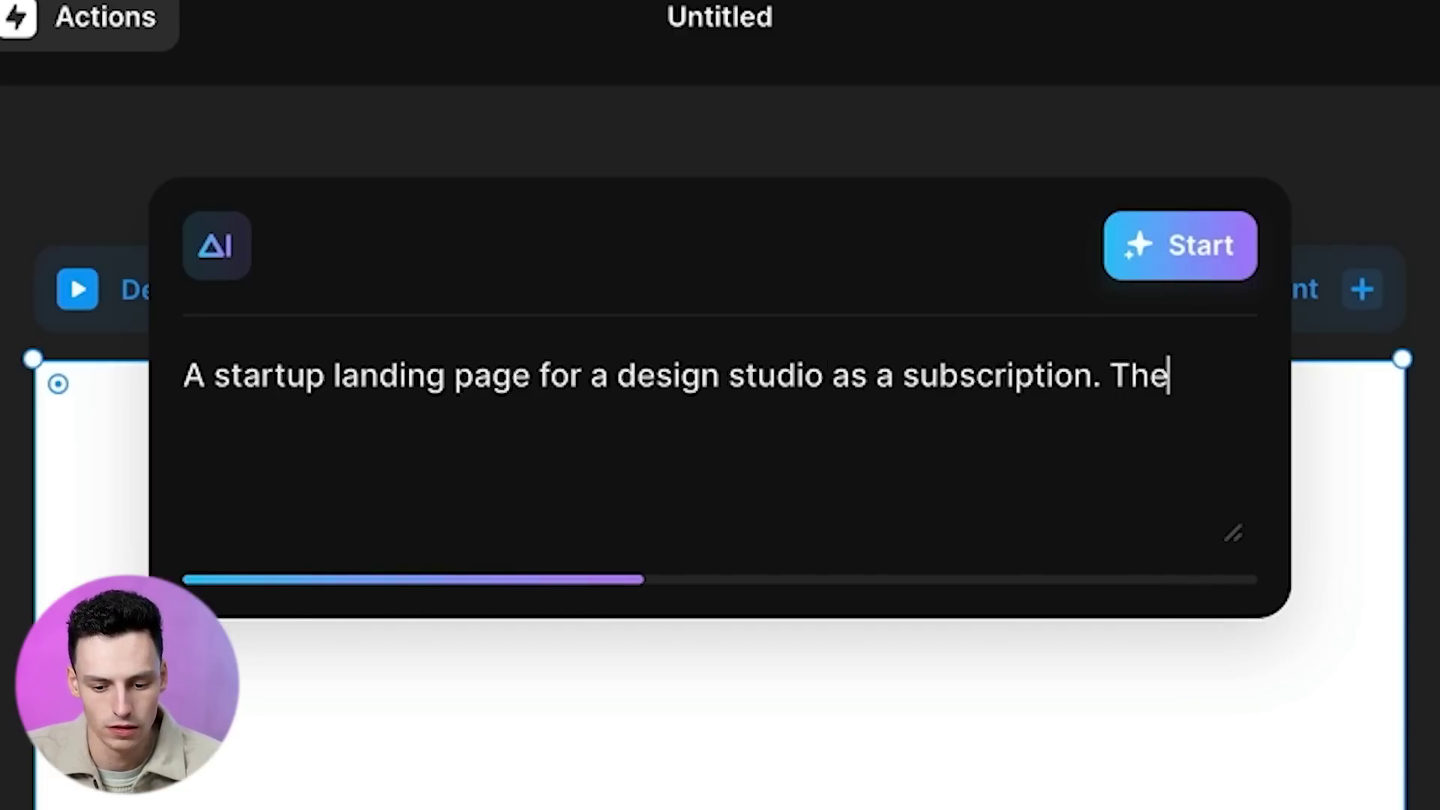
pyautogui.write(' landing page ')
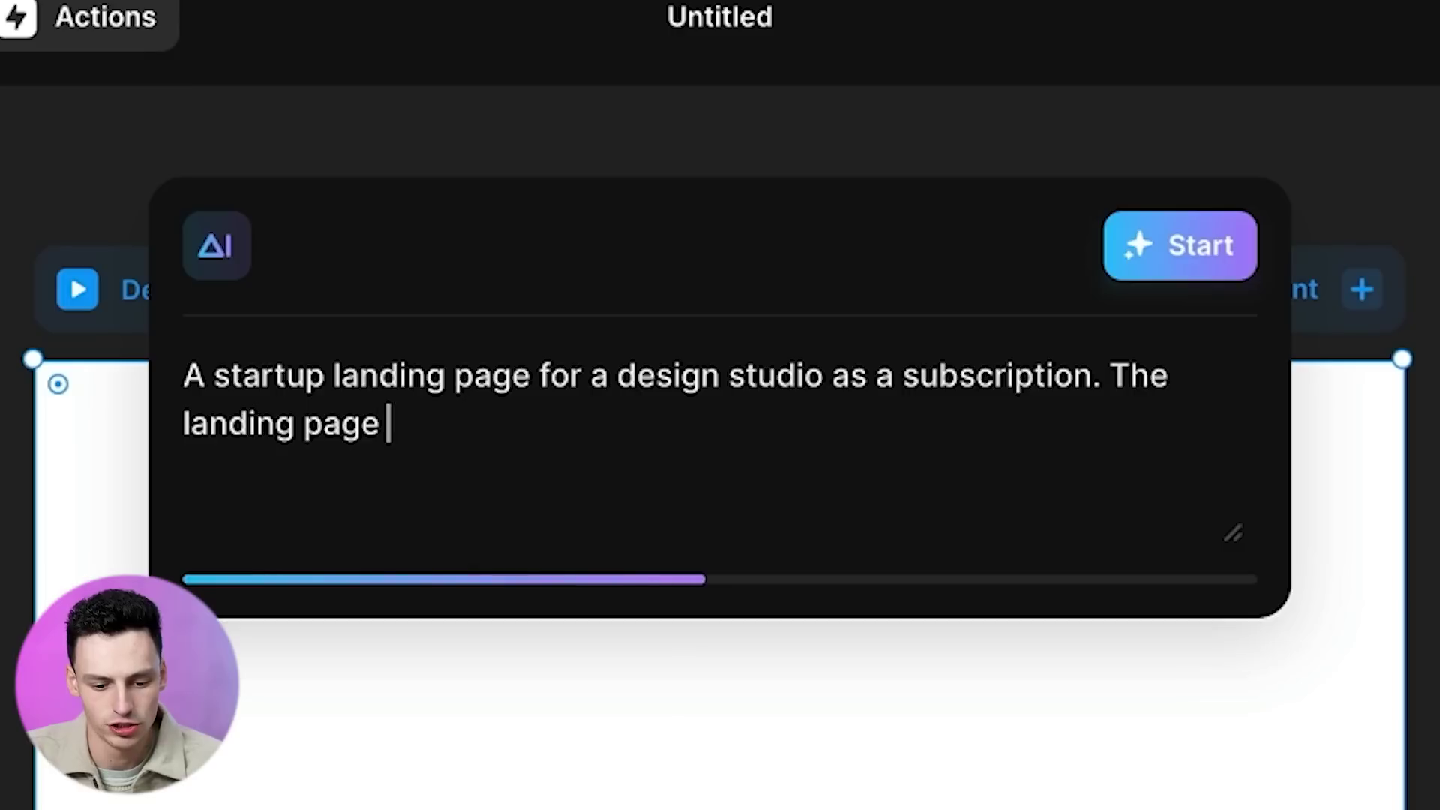
pyautogui.write('should act to sell my serviecs')
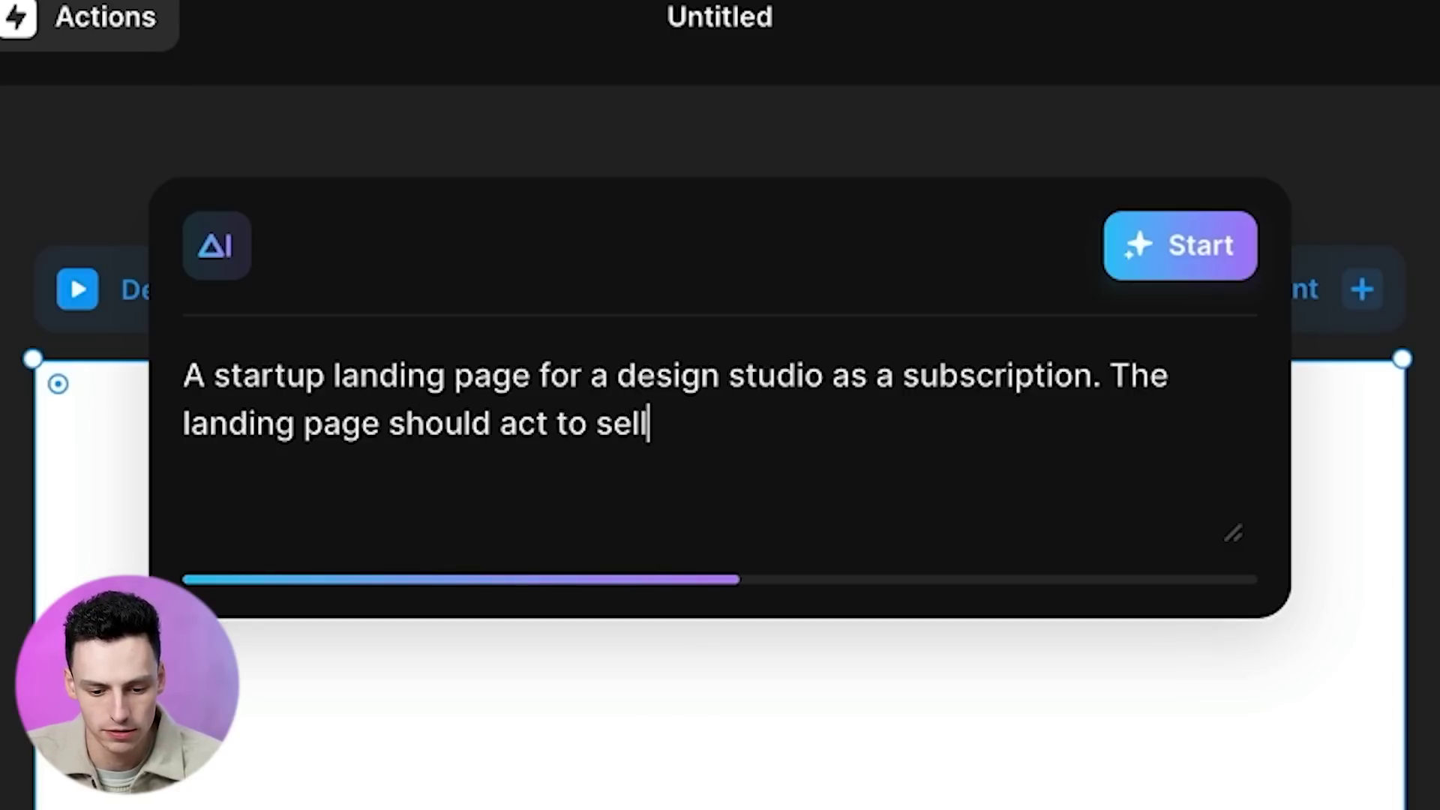
pyautogui.press('BackSpace')
pyautogui.press('BackSpace')
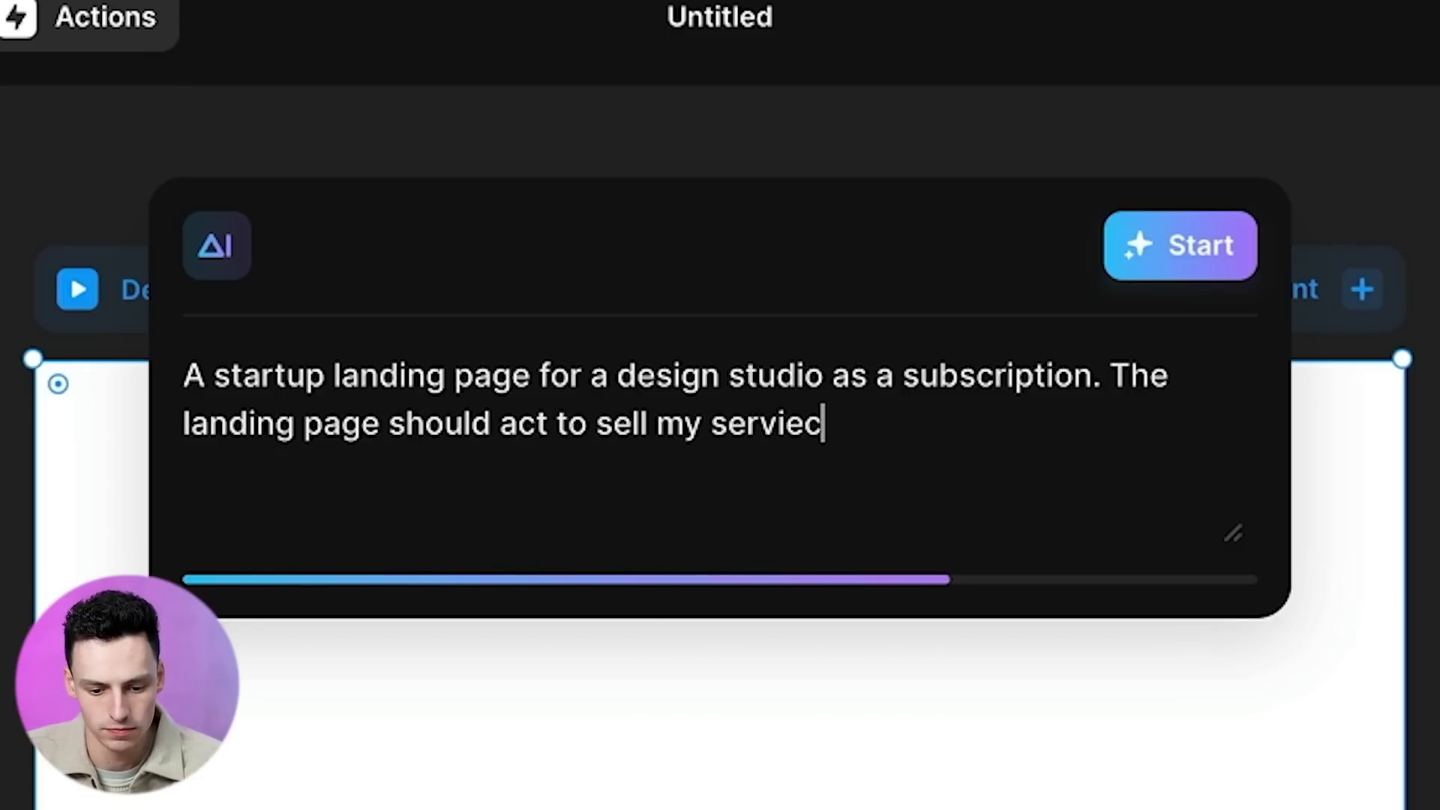
pyautogui.write('es and include')
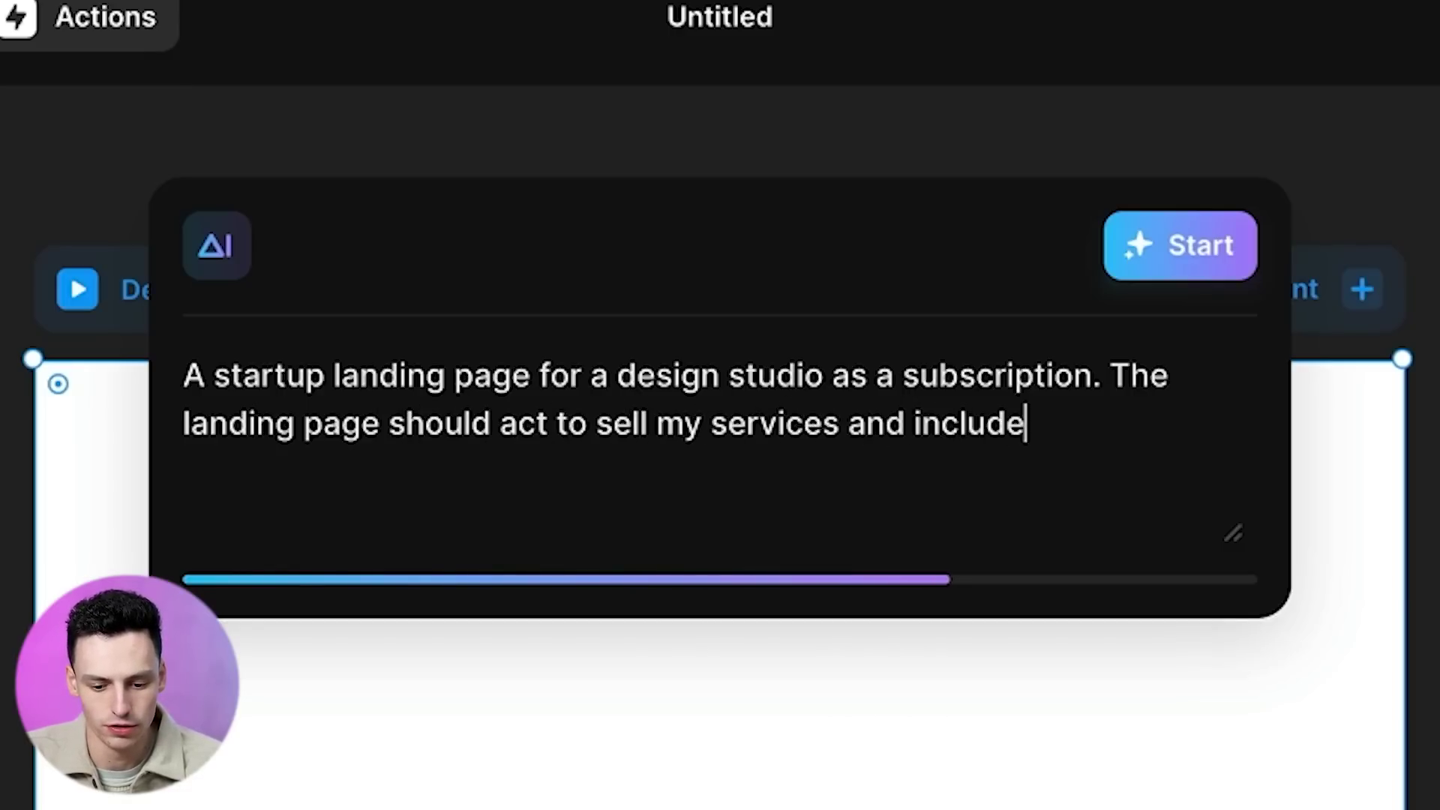
pyautogui.write(' a list of p')
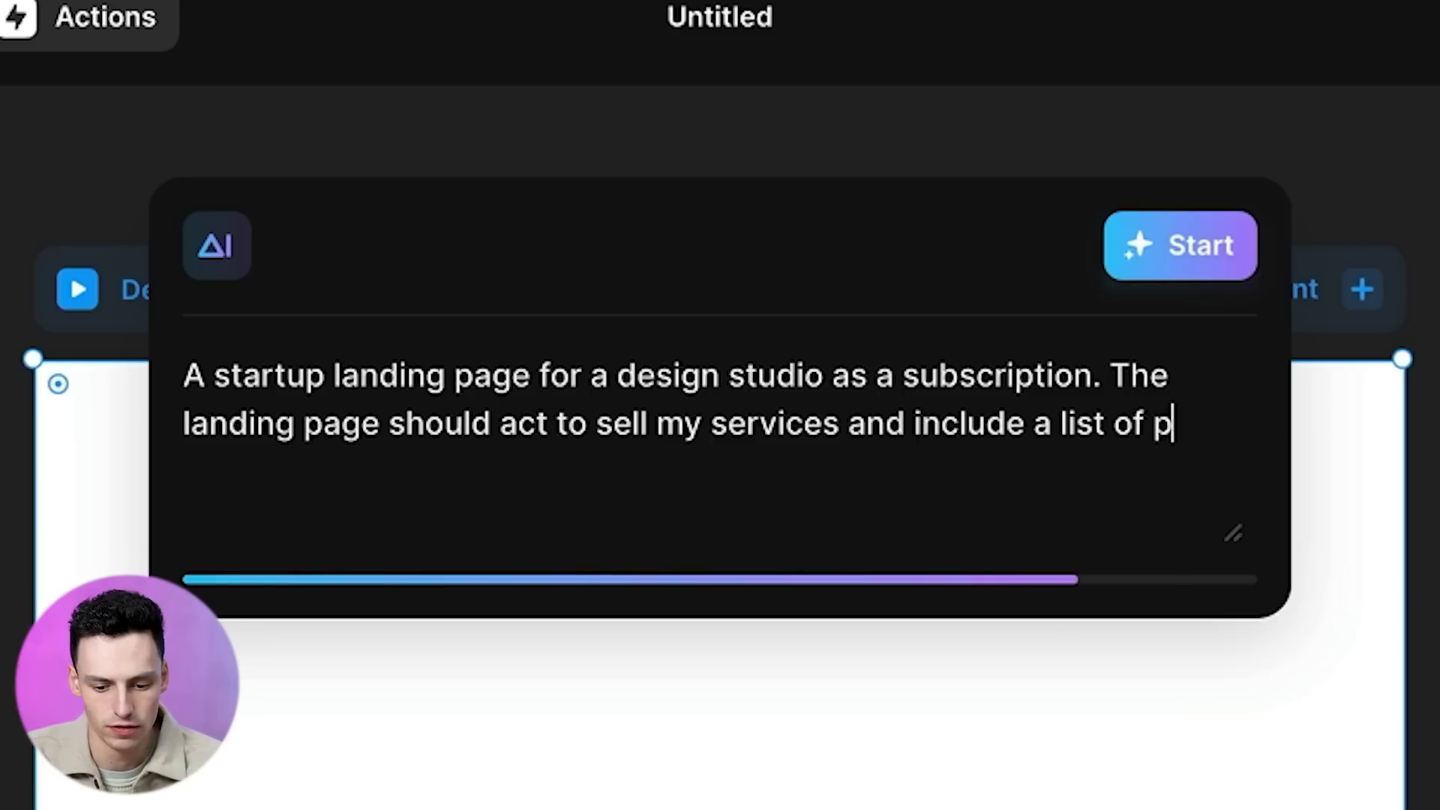
pyautogui.write('ortfolio work.,')
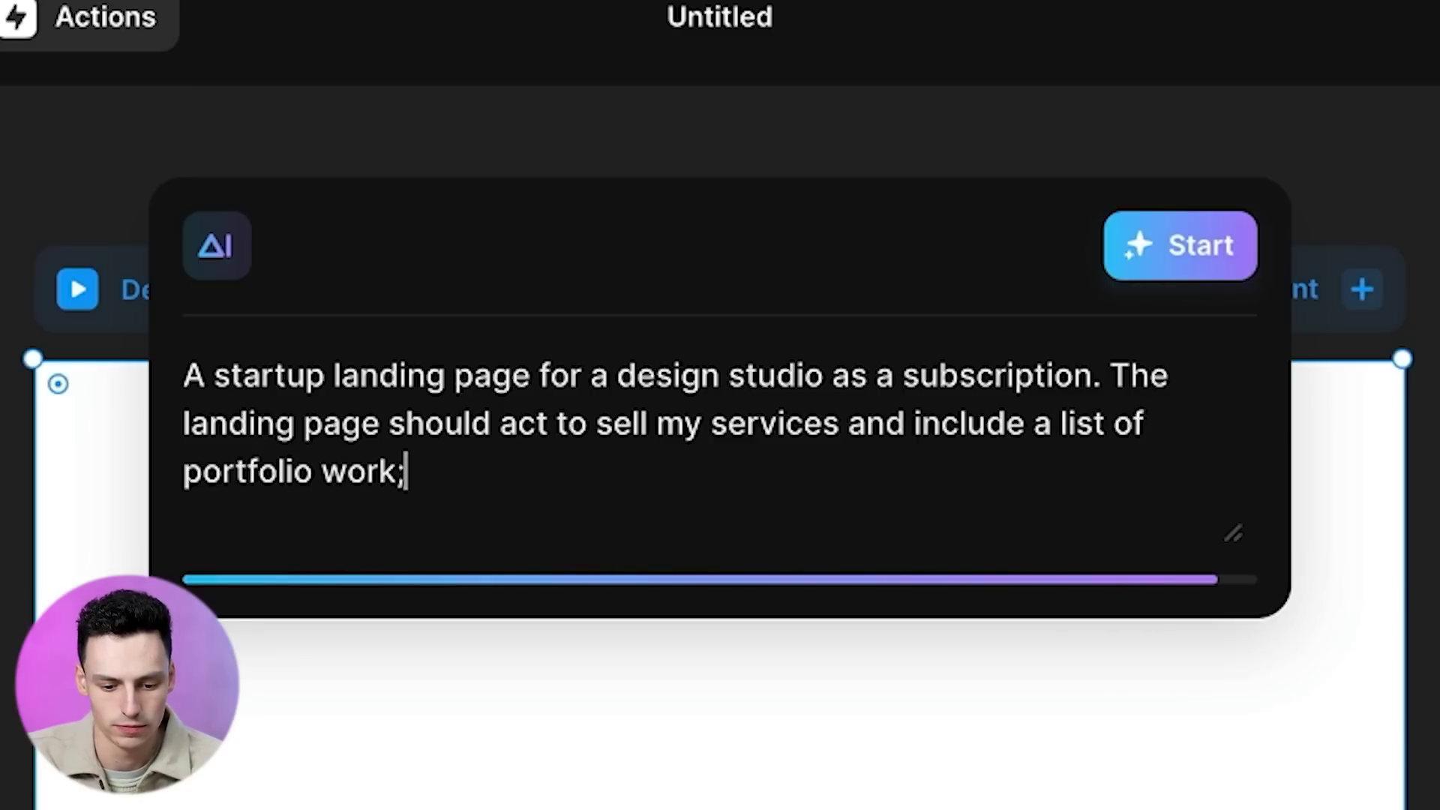
pyautogui.press('BackSpace')
pyautogui.write('The site shoudo')
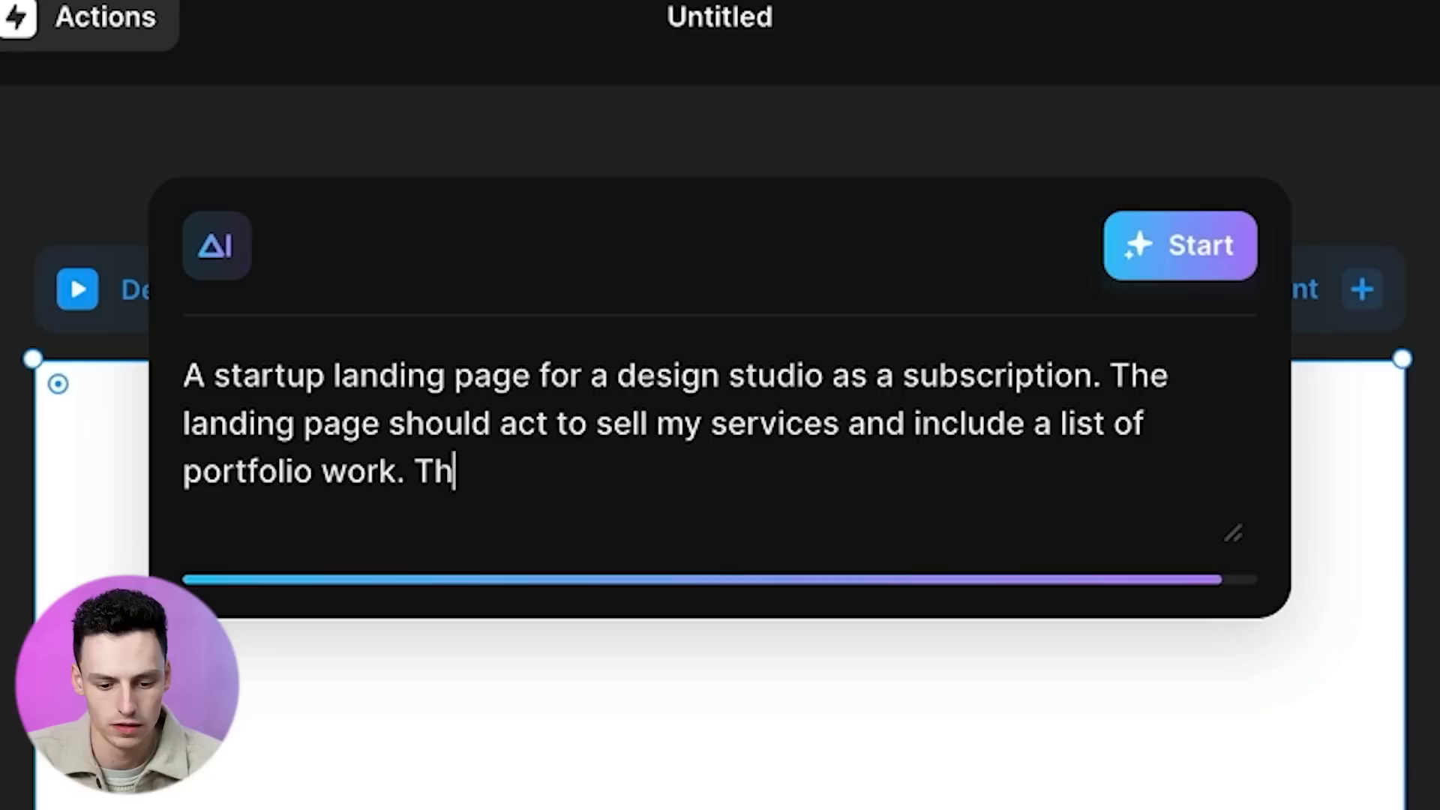
pyautogui.press('BackSpace')
pyautogui.press('BackSpace')
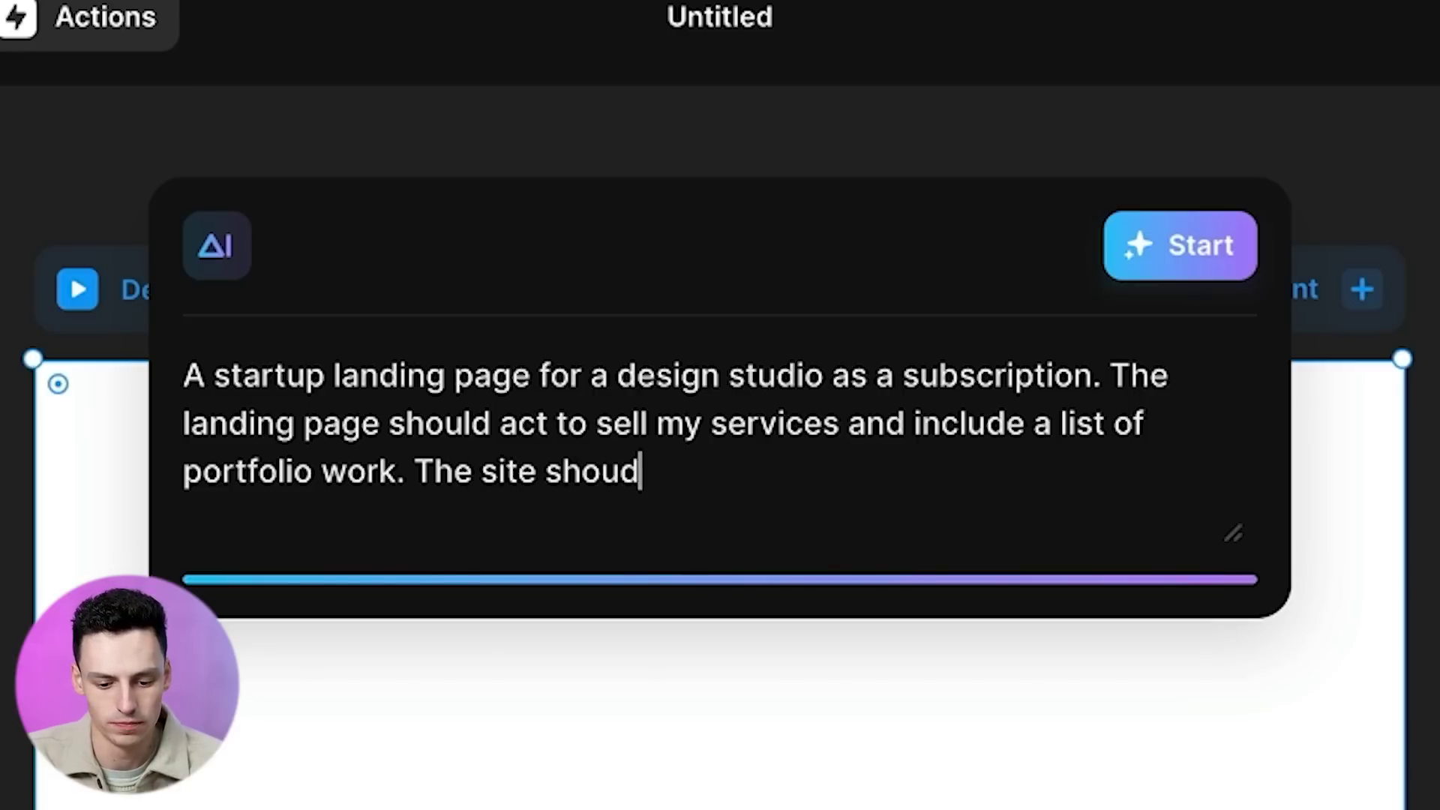
pyautogui.write('ld be bold and stunning.')
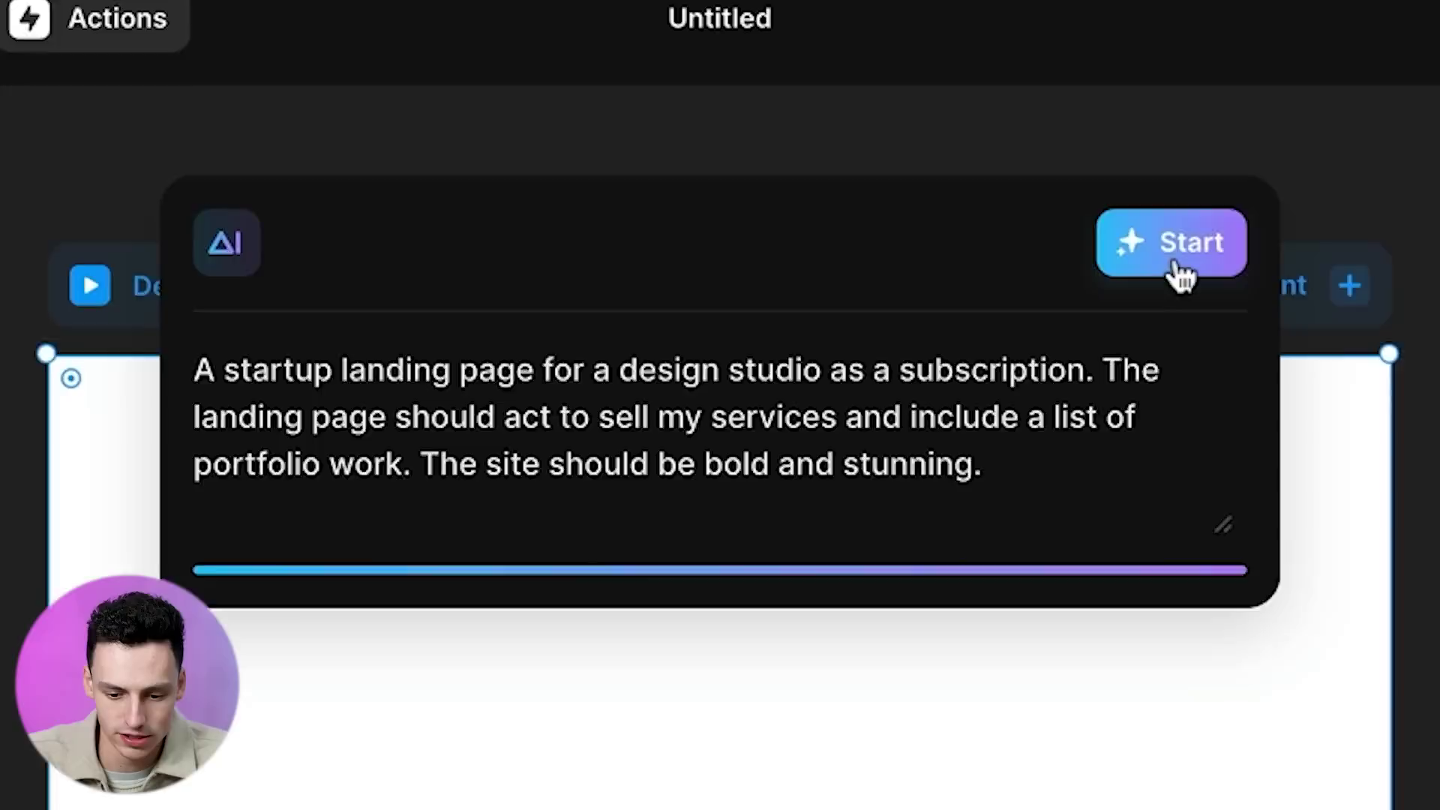
pyautogui.click(1180, 272)
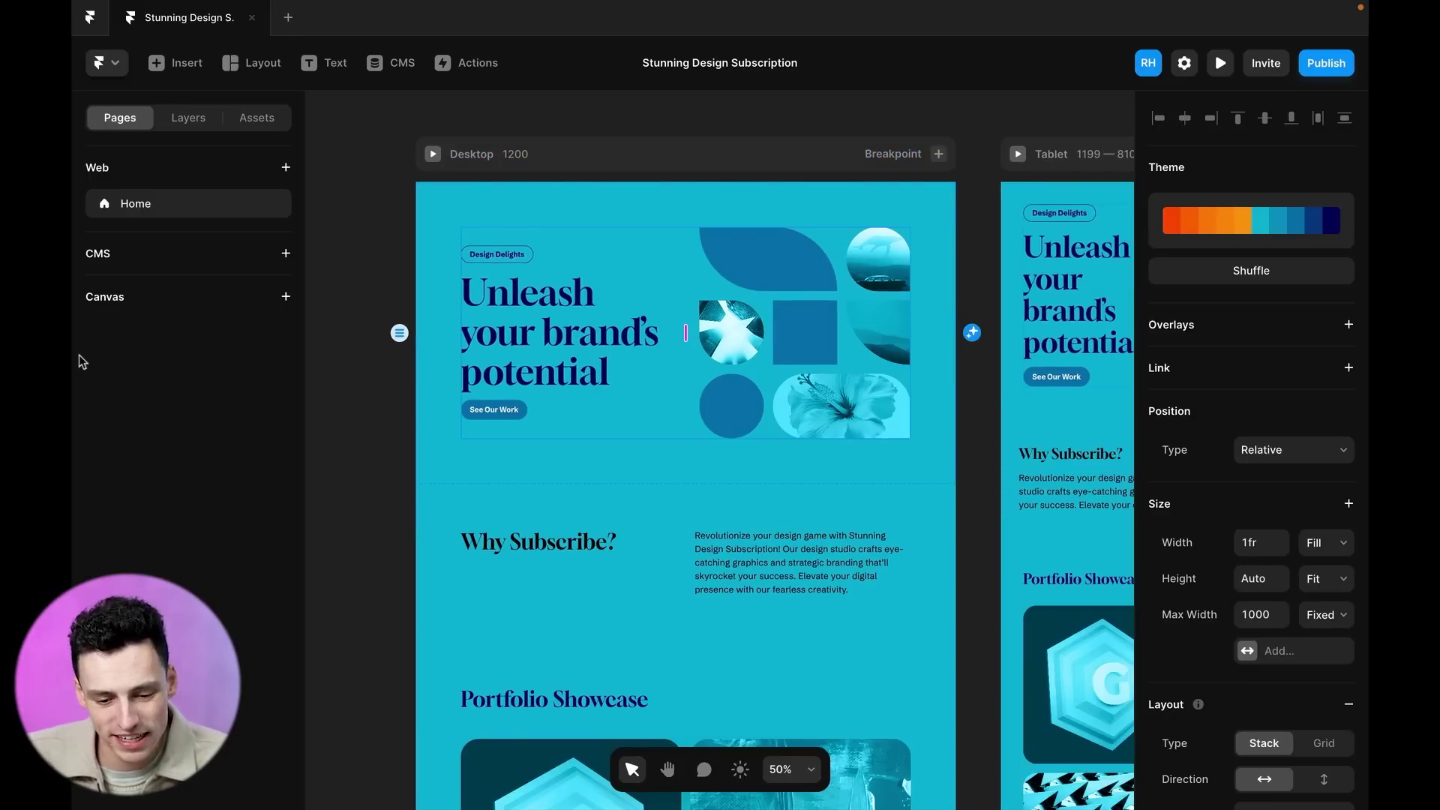
pyautogui.scroll(-20, 704, 595)
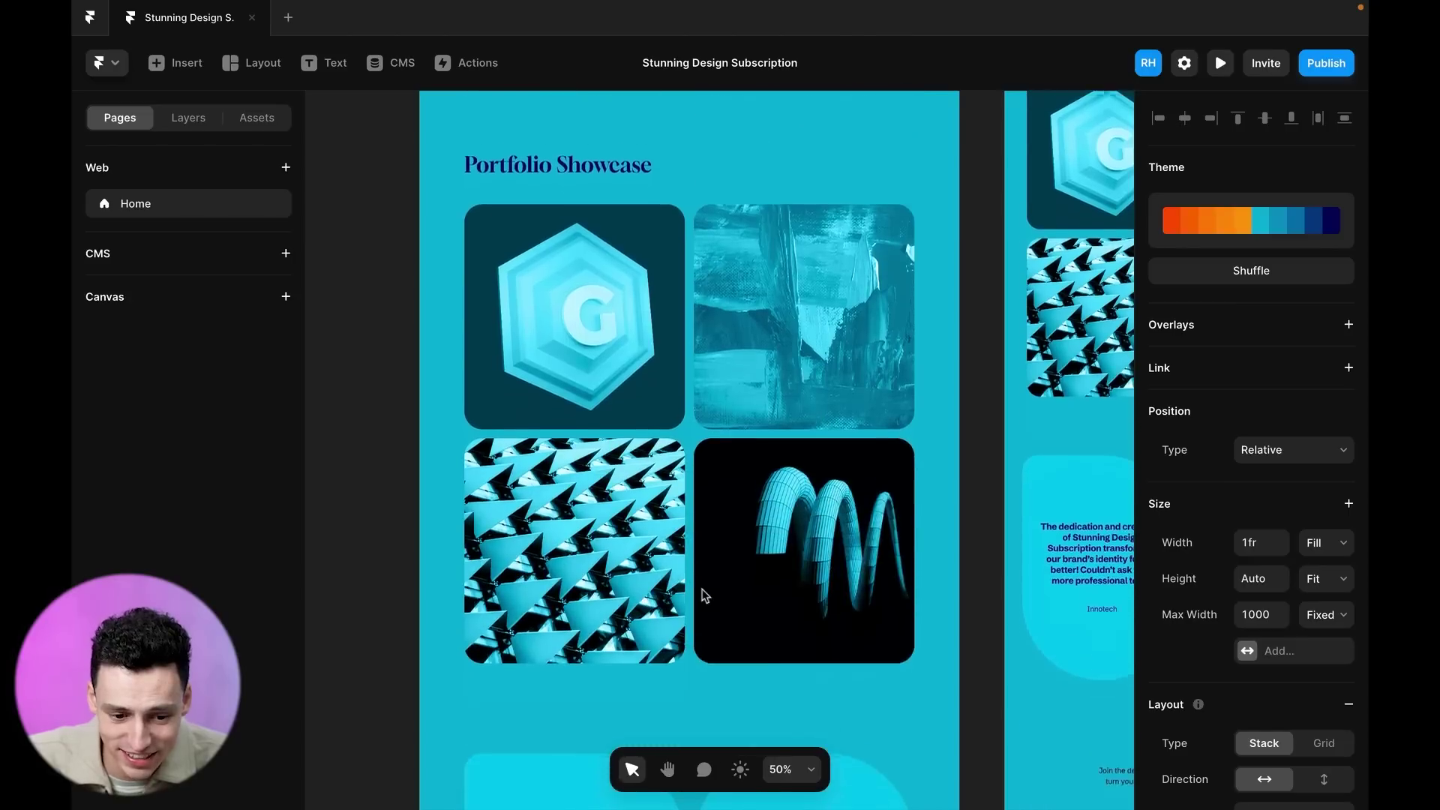
pyautogui.scroll(20, 705, 595)
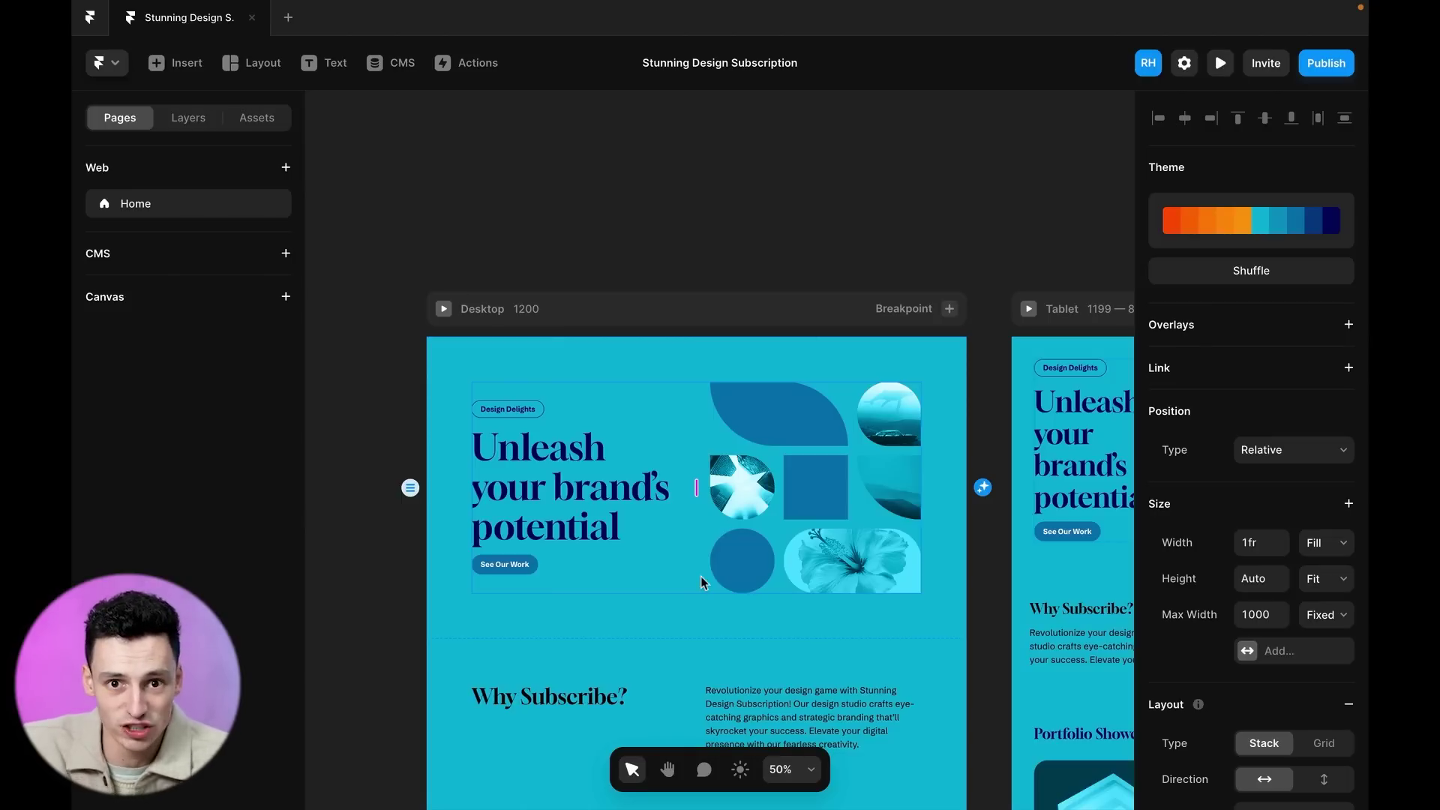
pyautogui.scroll(-5, 700, 576)
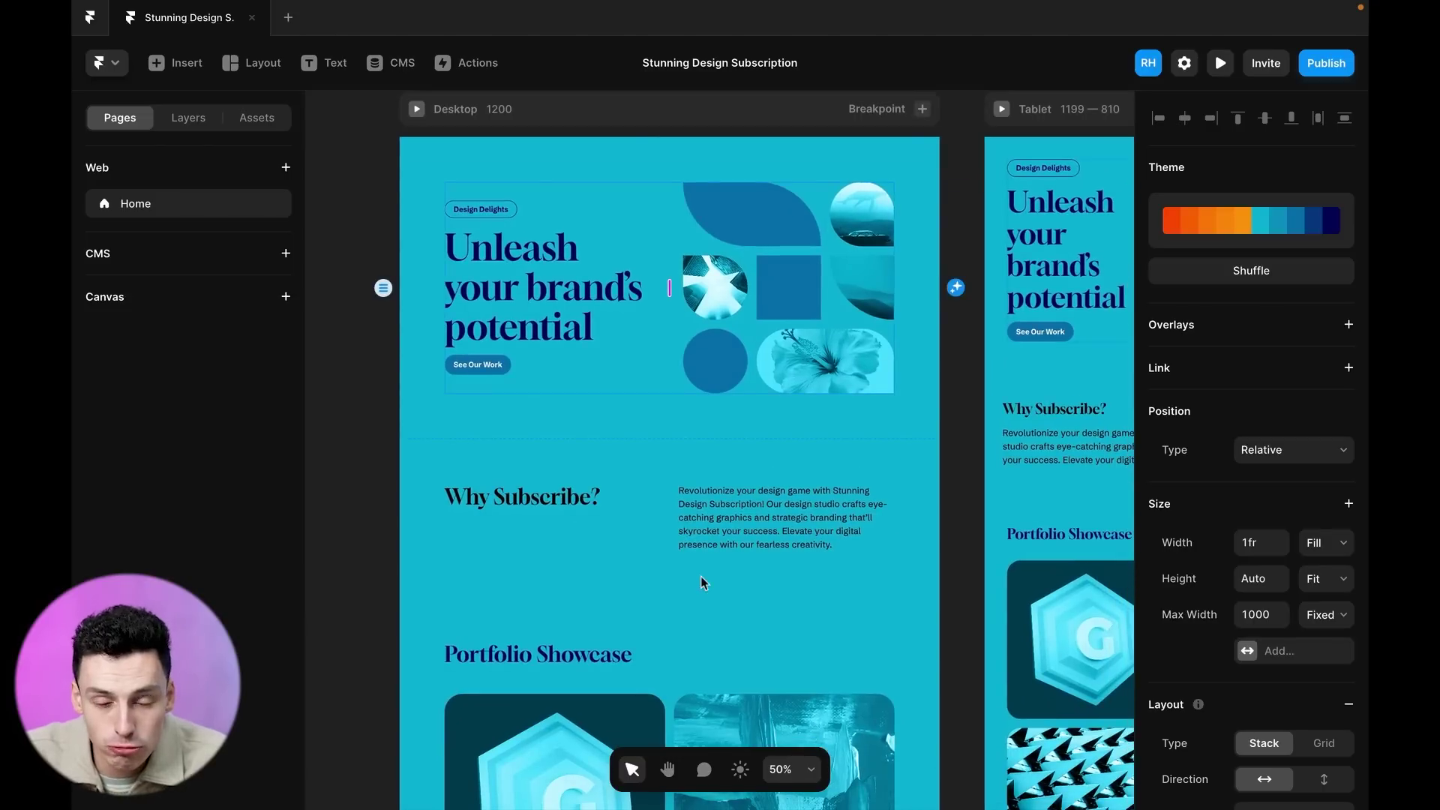
pyautogui.click(612, 493)
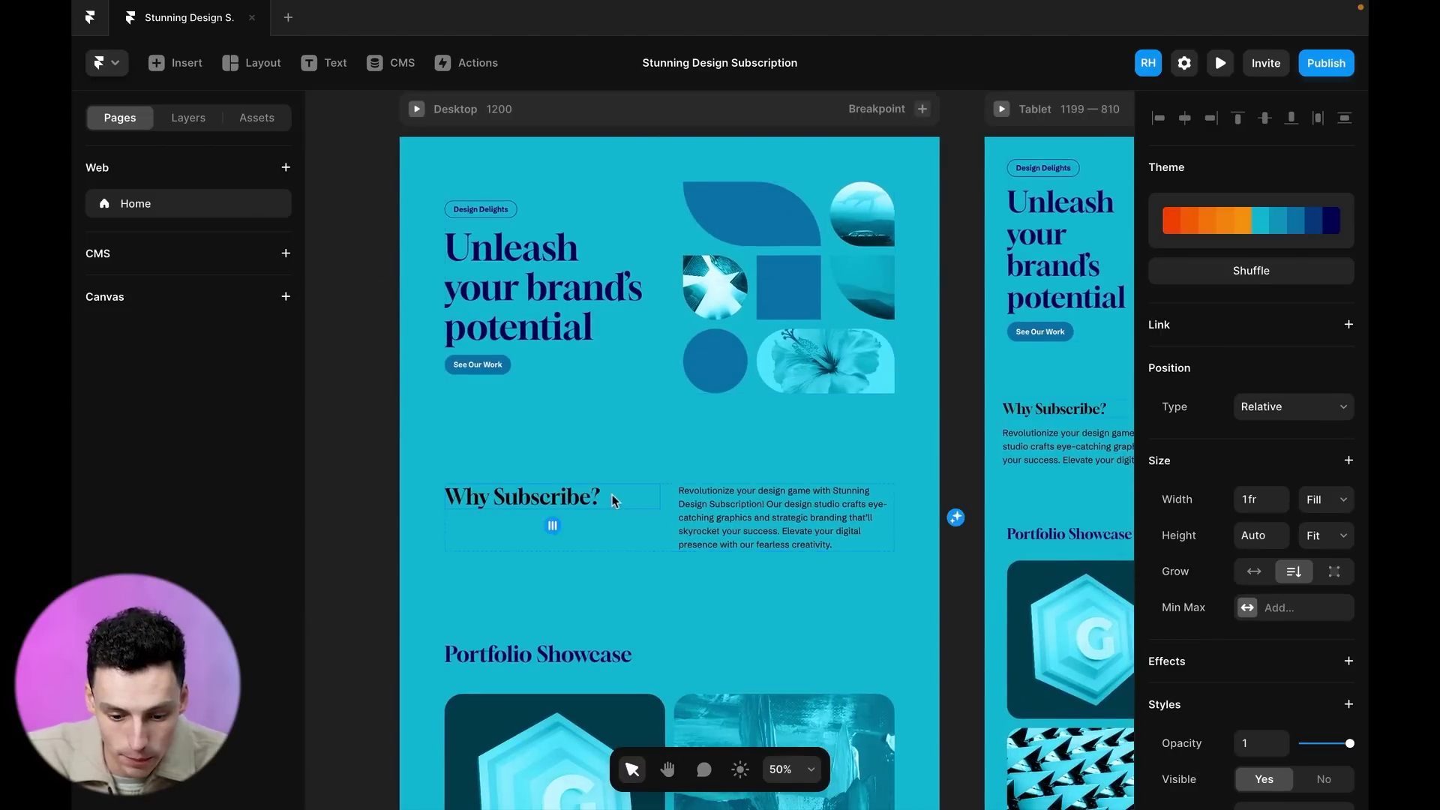
pyautogui.scroll(-3, 624, 469)
pyautogui.scroll(-9, 641, 417)
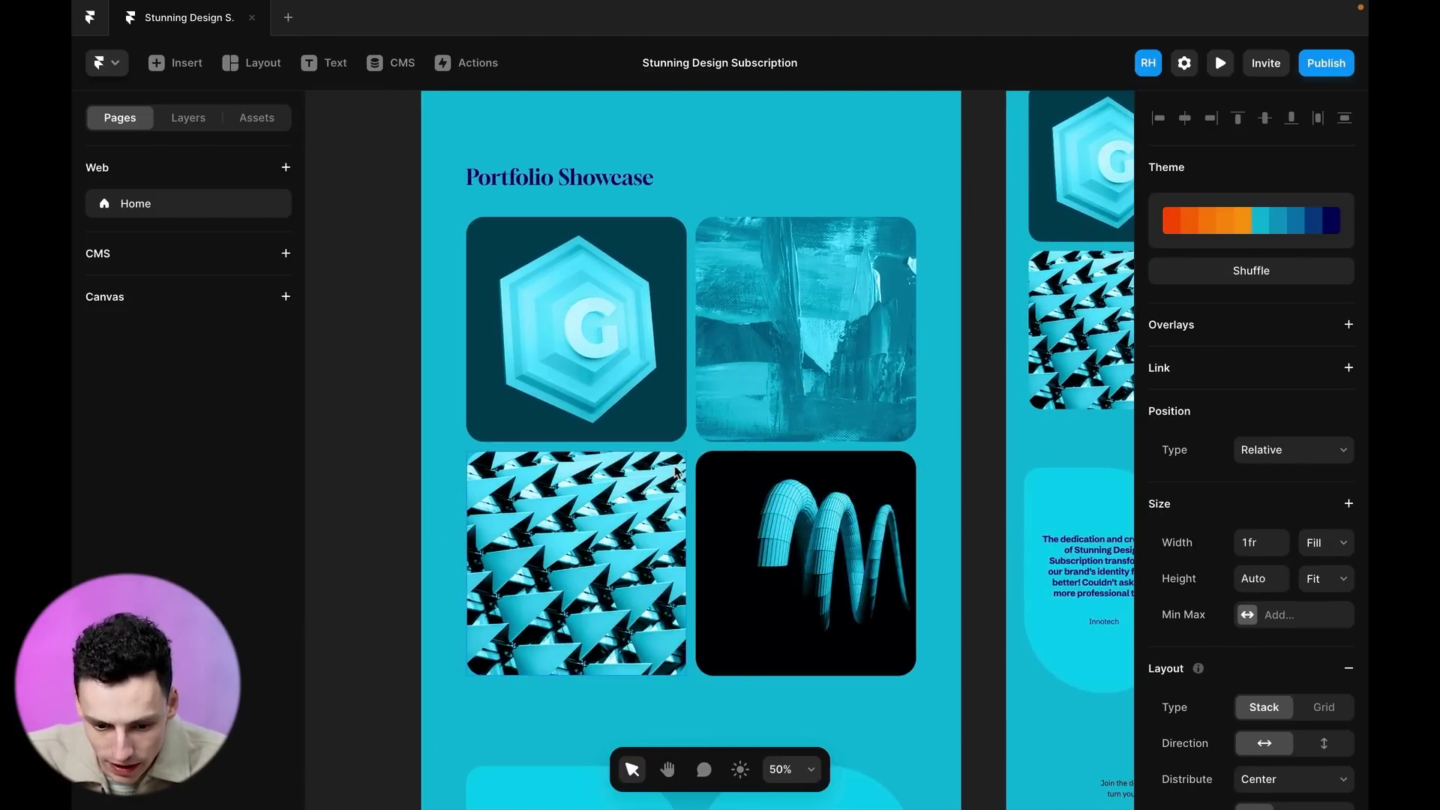
pyautogui.click(652, 427)
pyautogui.scroll(19, 697, 420)
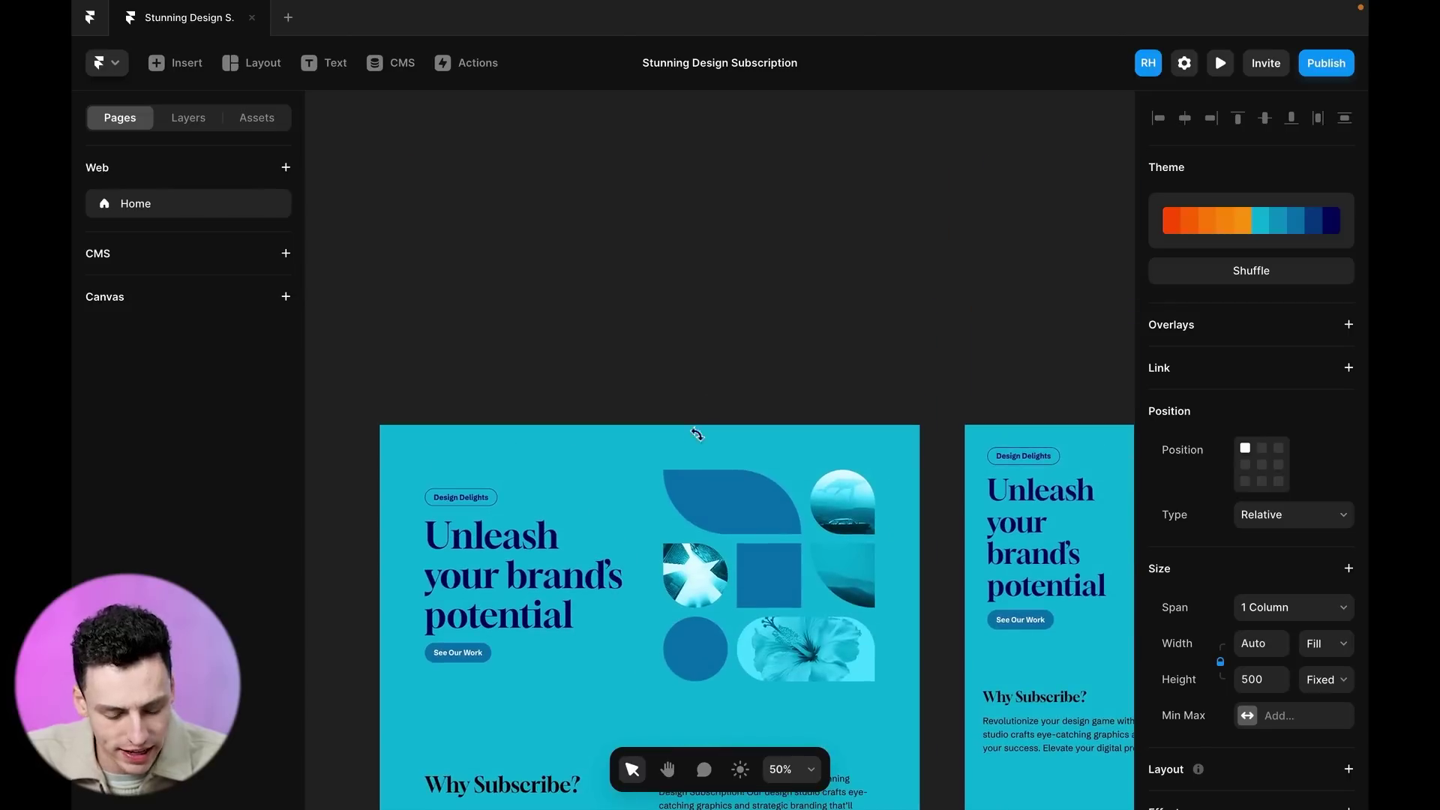
pyautogui.click(699, 338)
pyautogui.scroll(-4, 699, 338)
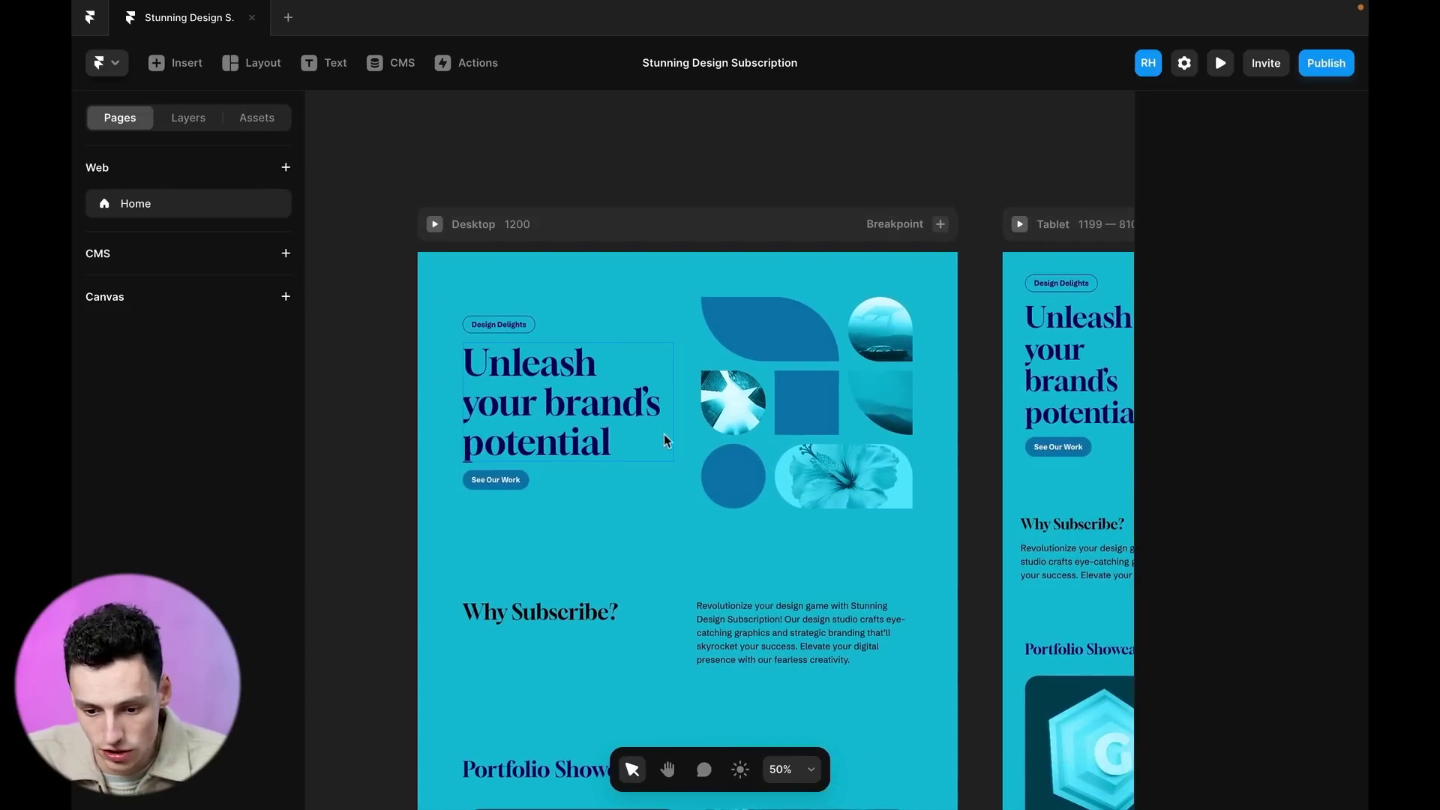
# - Shuffle the Hero section's theme until a navy scheme with cyan shapes appears
pyautogui.click(657, 550)
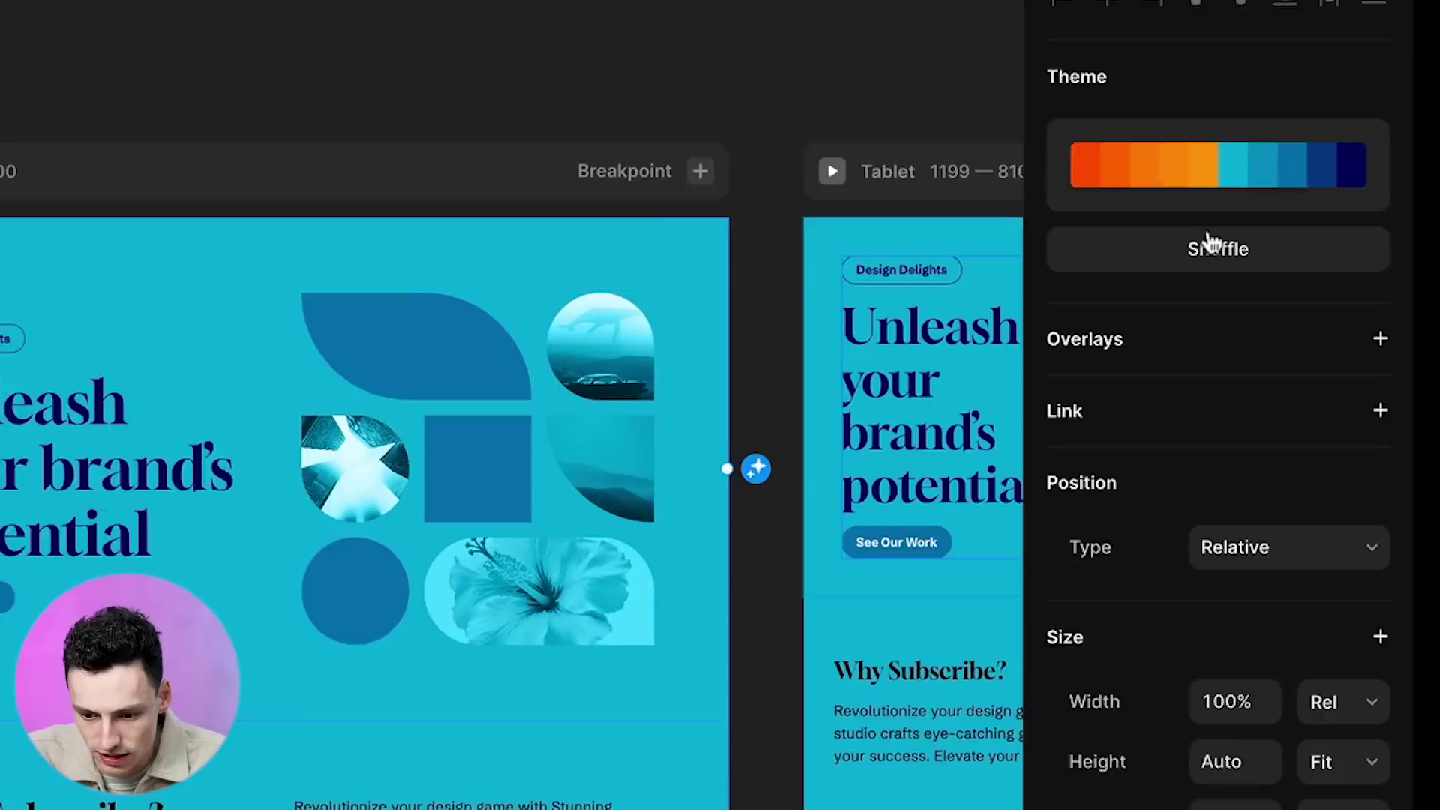
pyautogui.click(1209, 244)
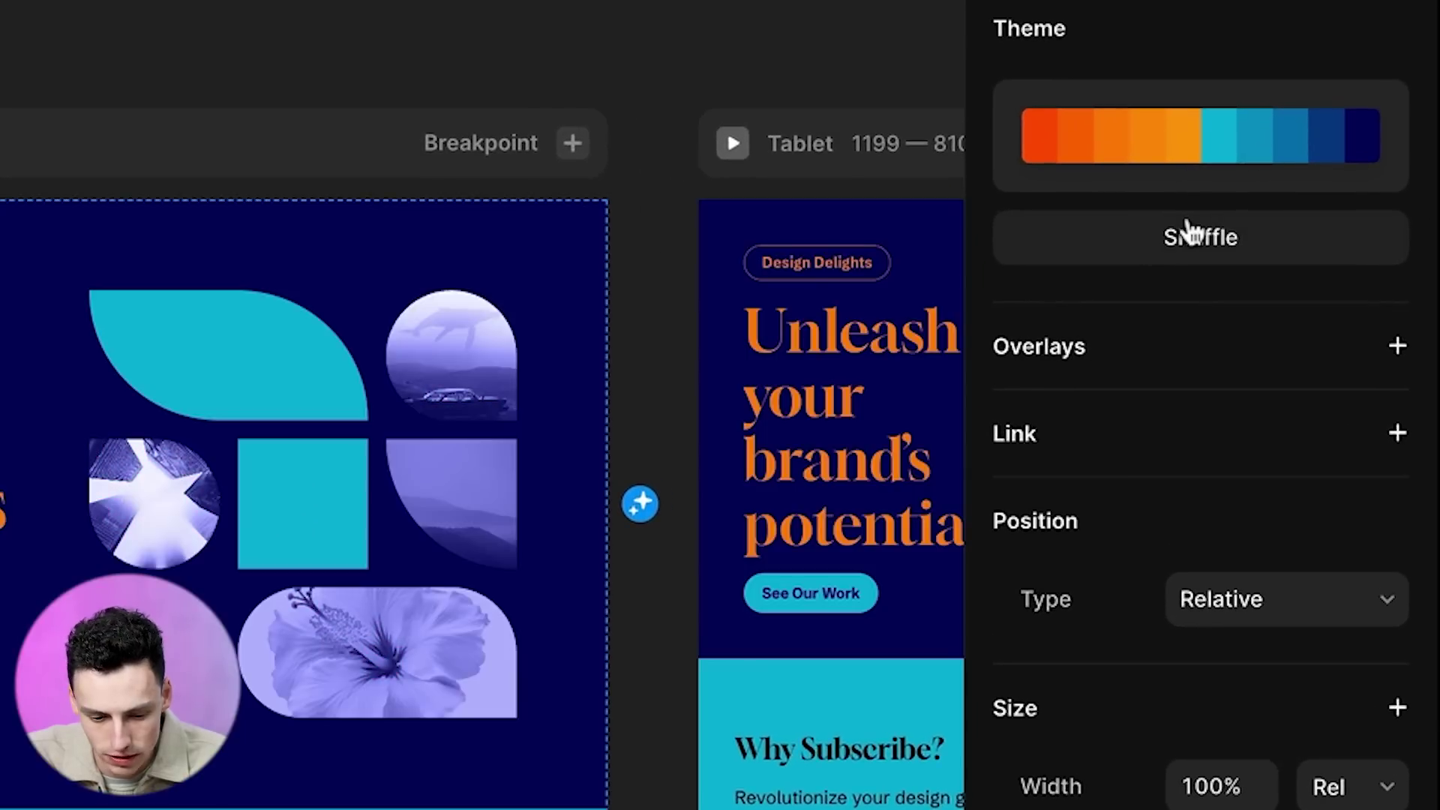
pyautogui.click(1191, 234)
pyautogui.click(1190, 234)
pyautogui.click(1191, 234)
pyautogui.click(1191, 234)
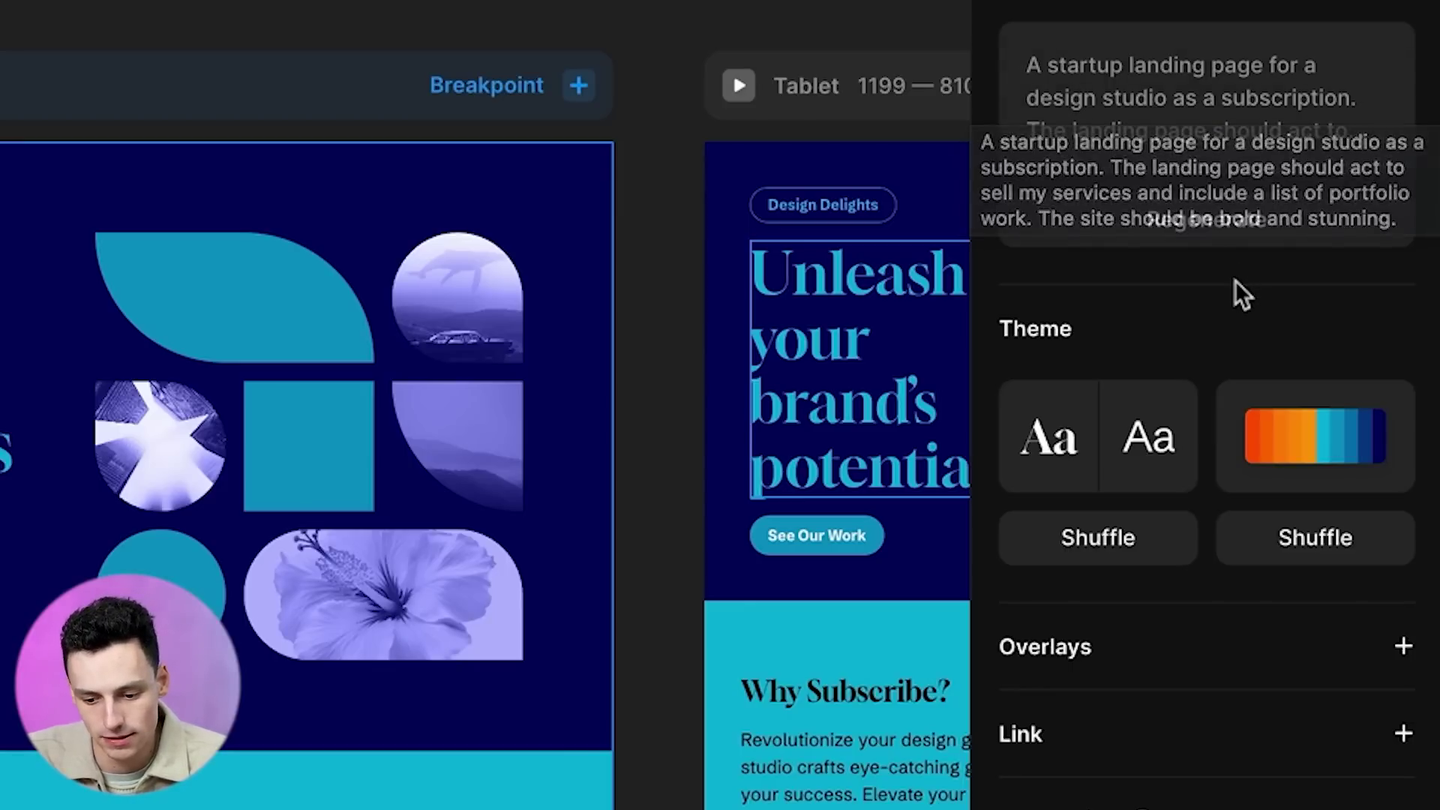
# - Switch the site's heading and body fonts to sans typefaces
pyautogui.click(1077, 433)
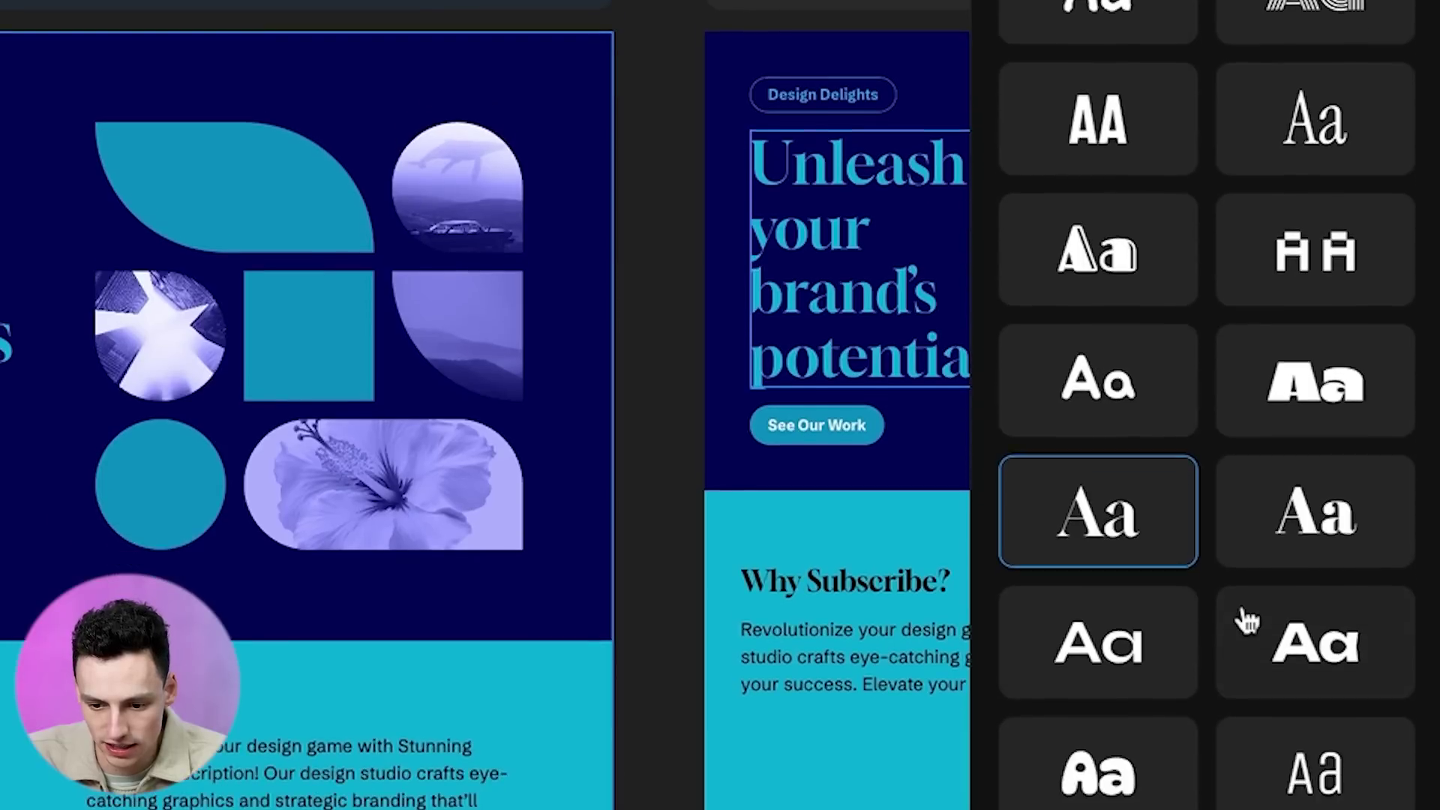
pyautogui.scroll(-5, 1245, 620)
pyautogui.click(1307, 587)
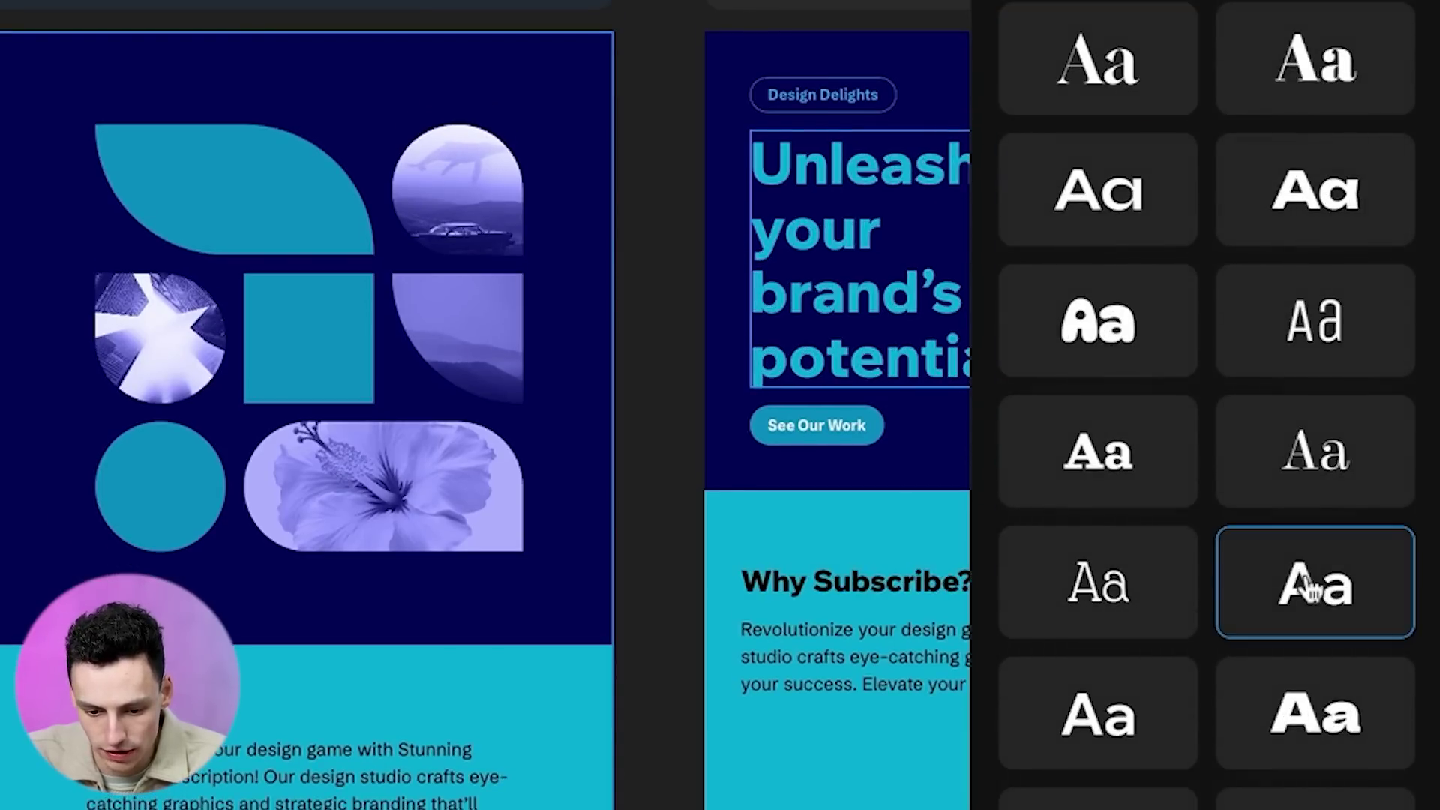
pyautogui.scroll(-15, 1308, 589)
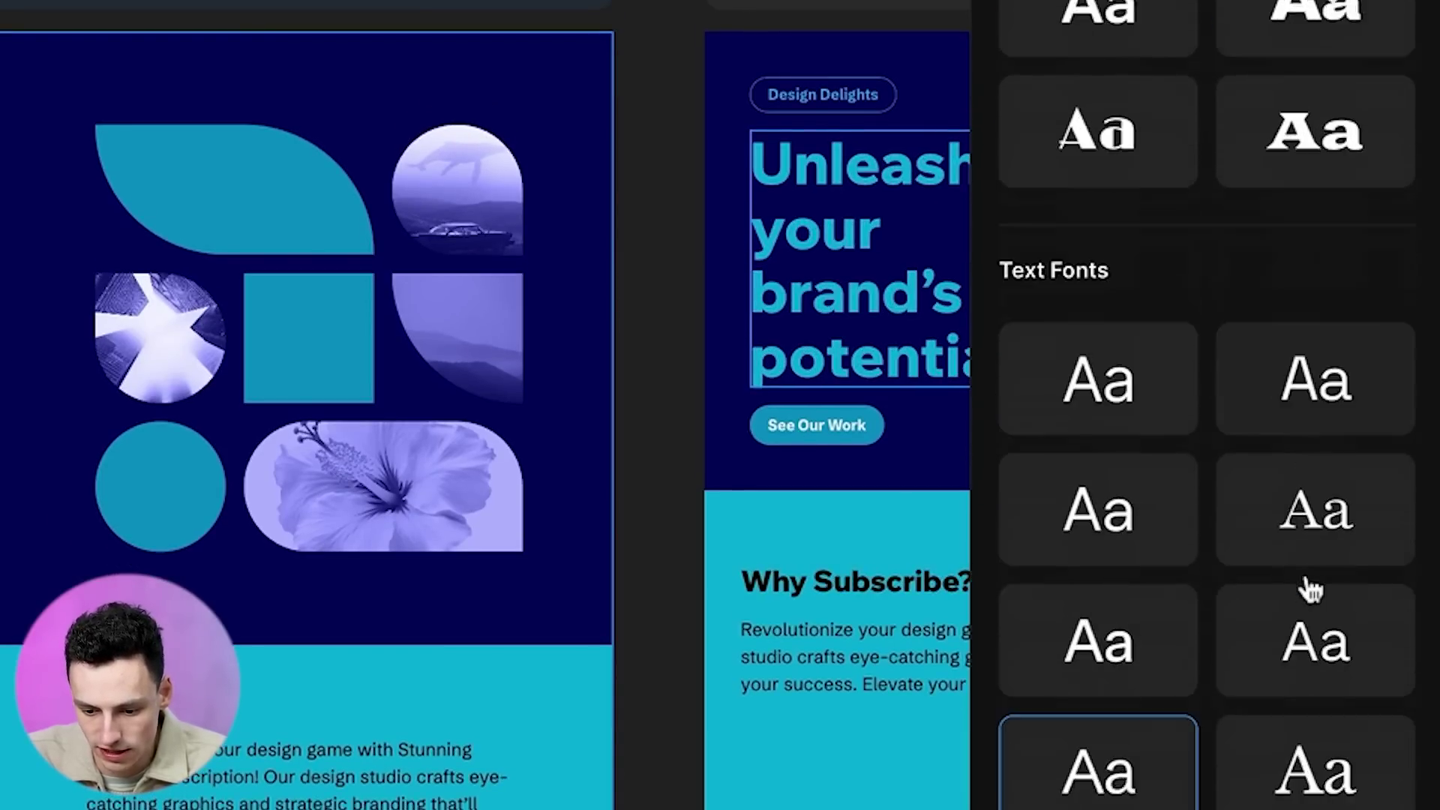
pyautogui.click(1114, 685)
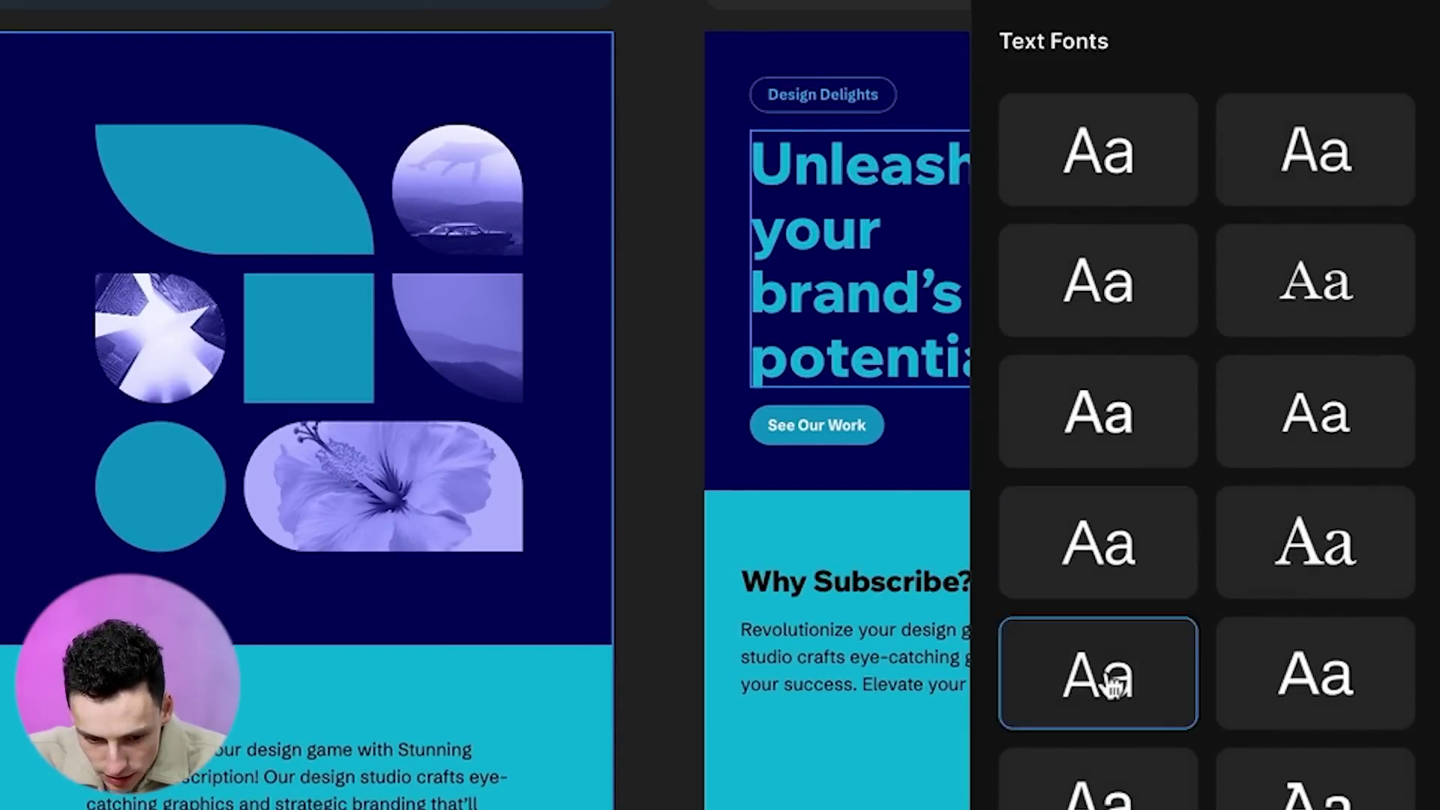
pyautogui.scroll(10, 1109, 186)
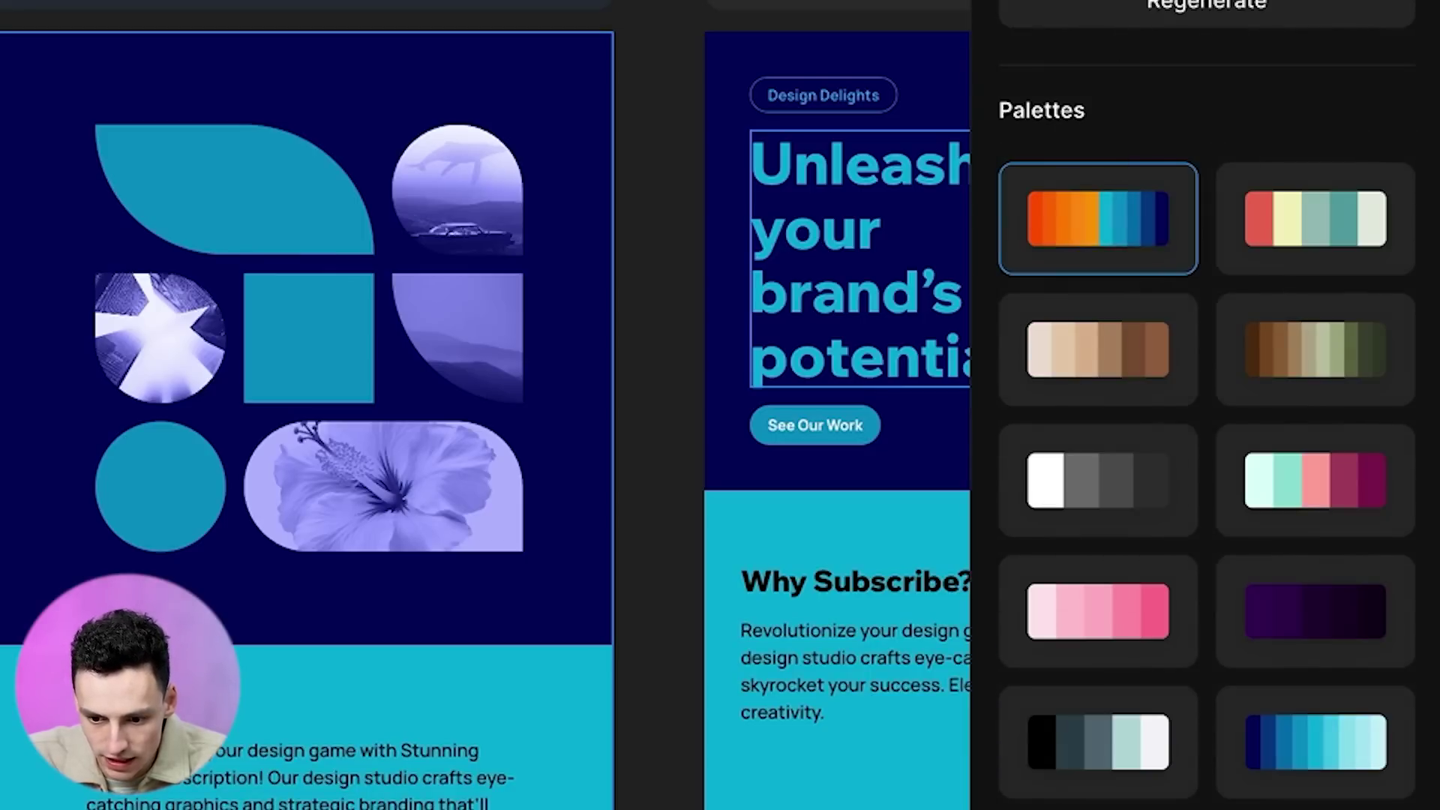
# - Try several palettes, then apply the white-and-grey palette for a grayscale site
pyautogui.click(1337, 612)
pyautogui.click(1133, 750)
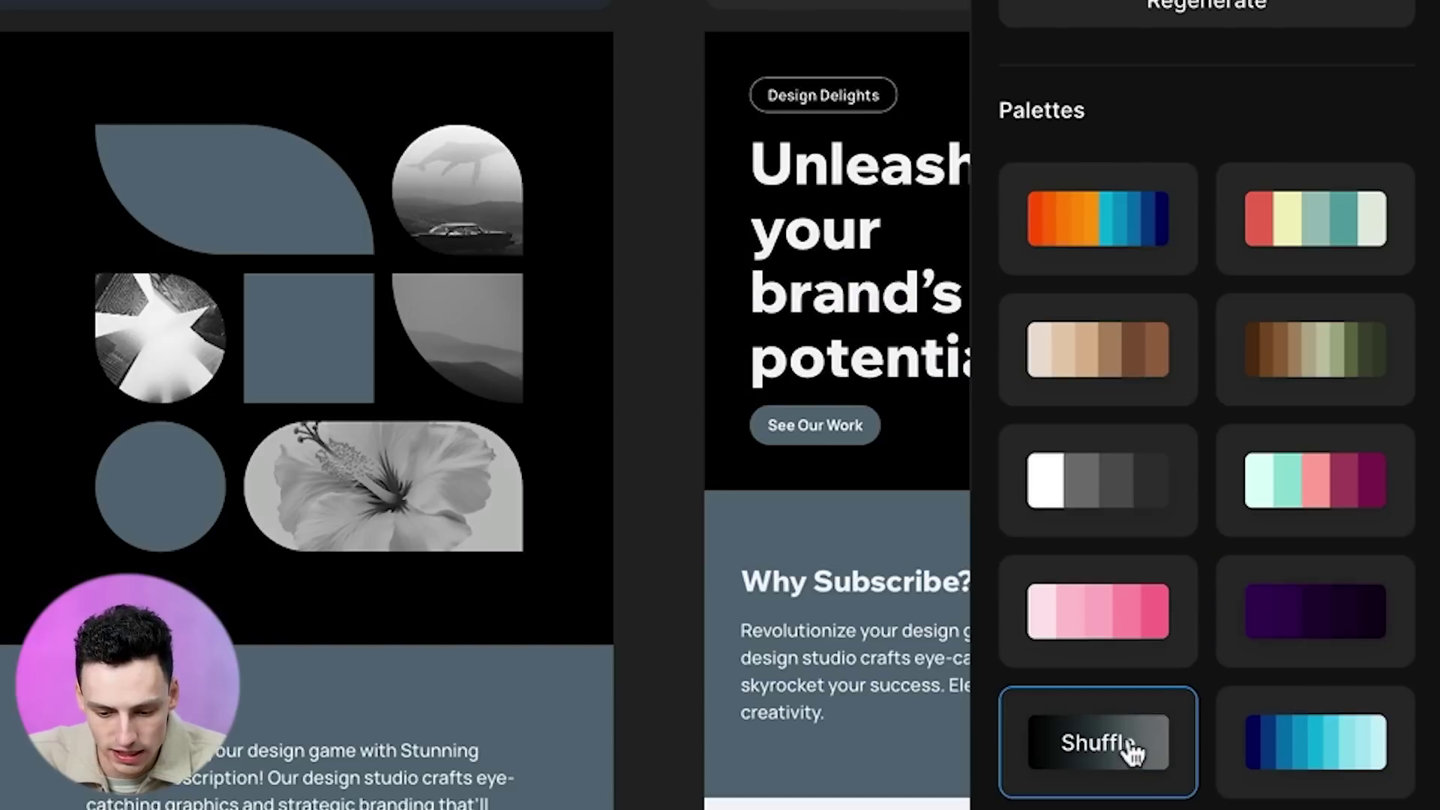
pyautogui.click(1307, 471)
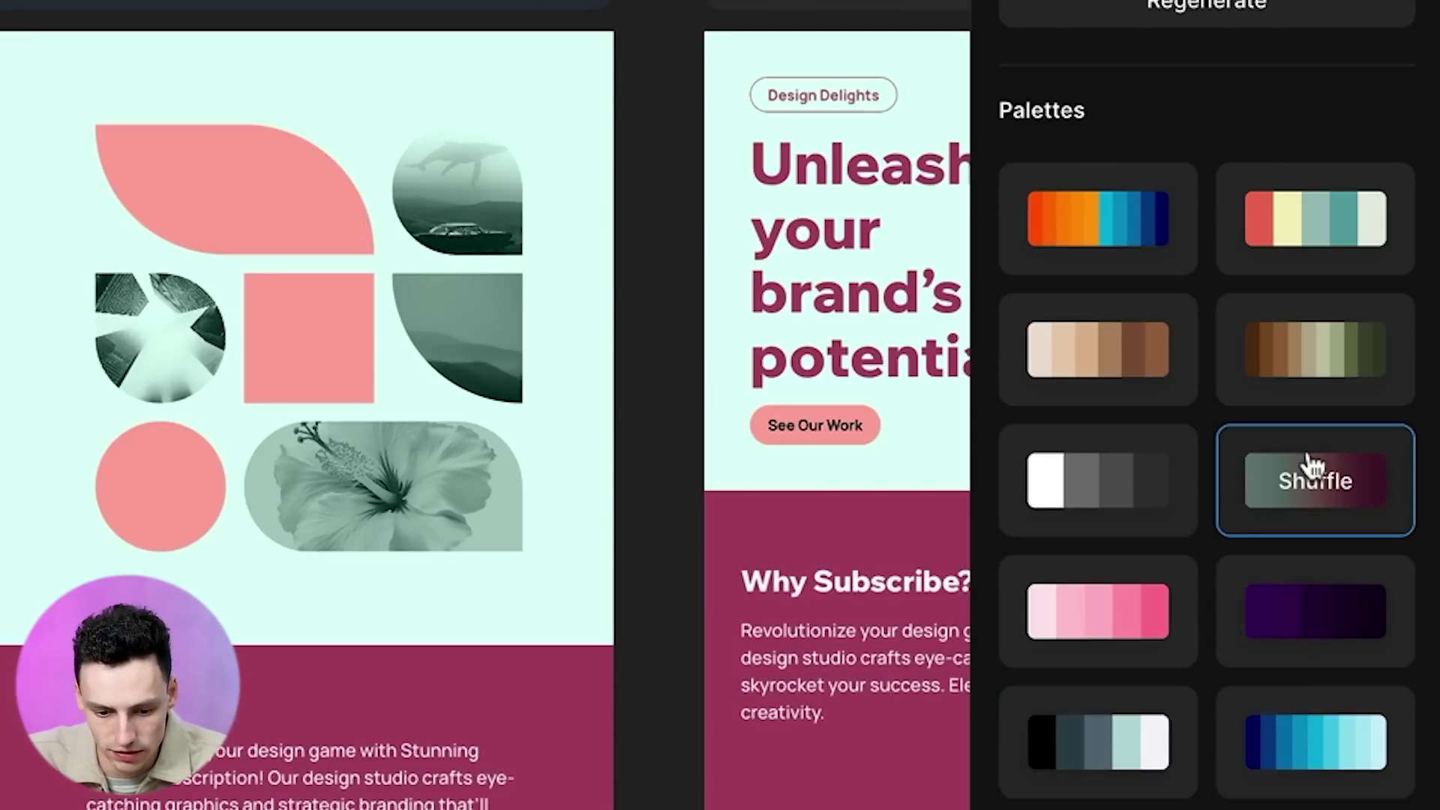
pyautogui.click(1149, 478)
pyautogui.scroll(-10, 352, 581)
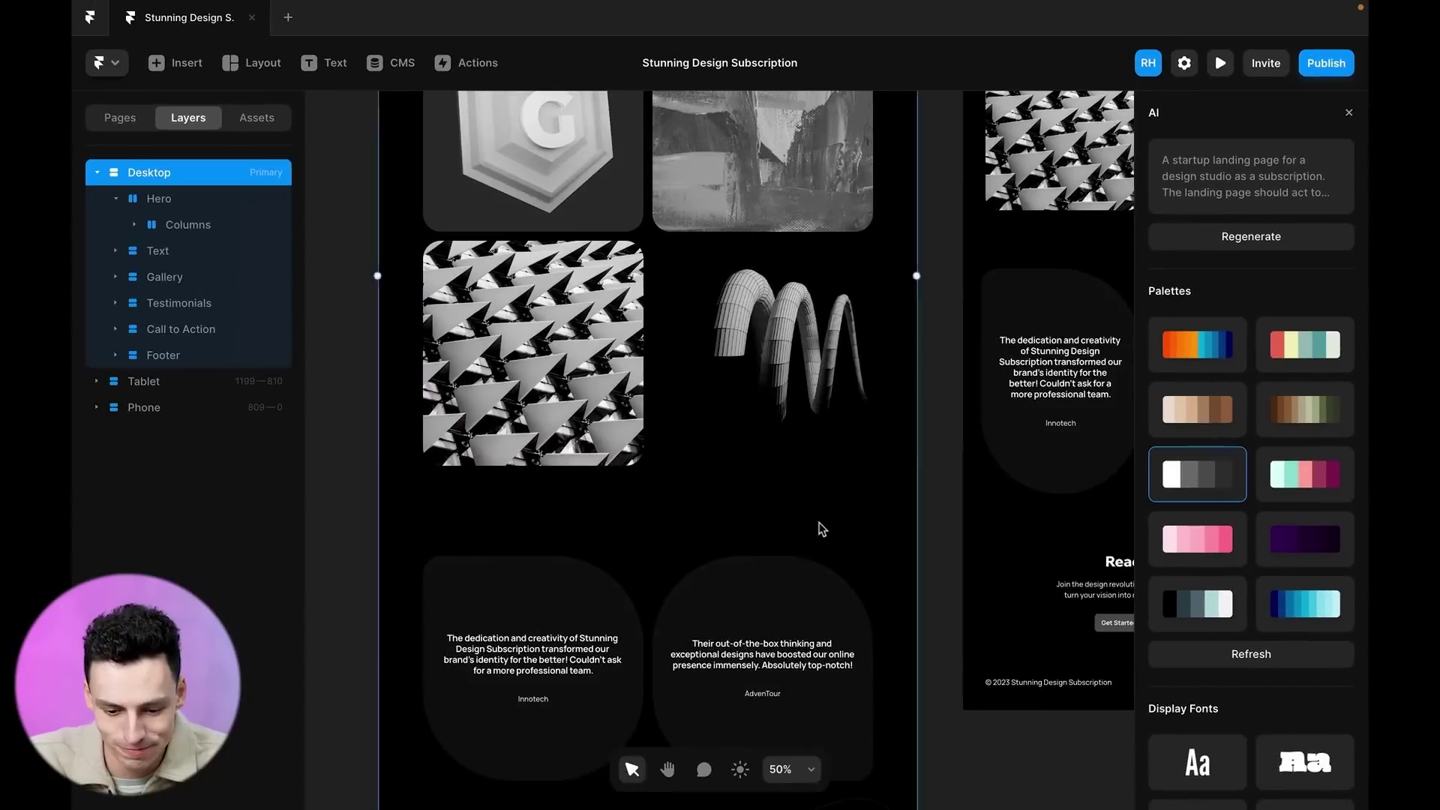
pyautogui.scroll(10, 821, 529)
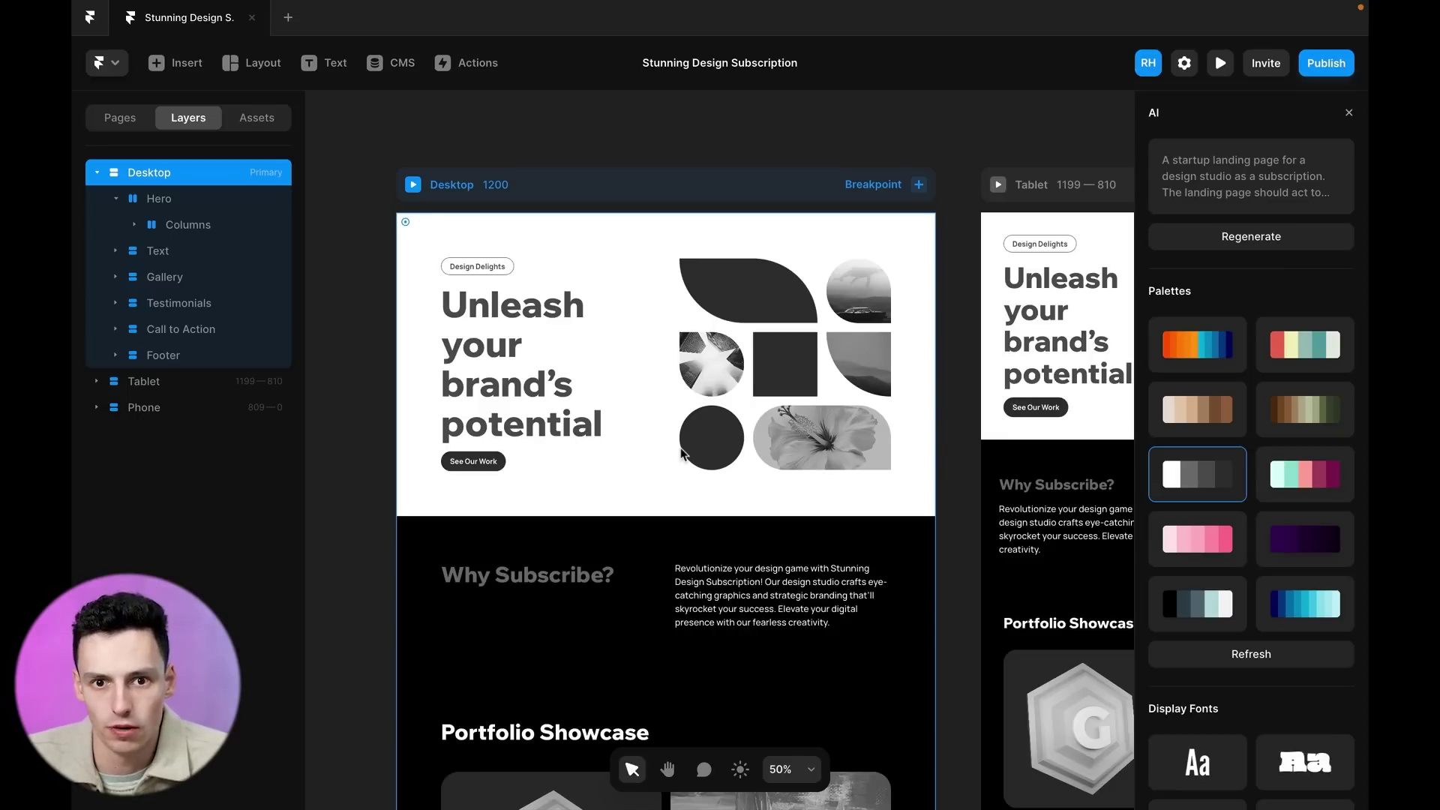
# - Drill into the Why Subscribe section on the canvas down to its inner text columns
pyautogui.click(732, 597)
pyautogui.click(739, 600)
pyautogui.click(741, 599)
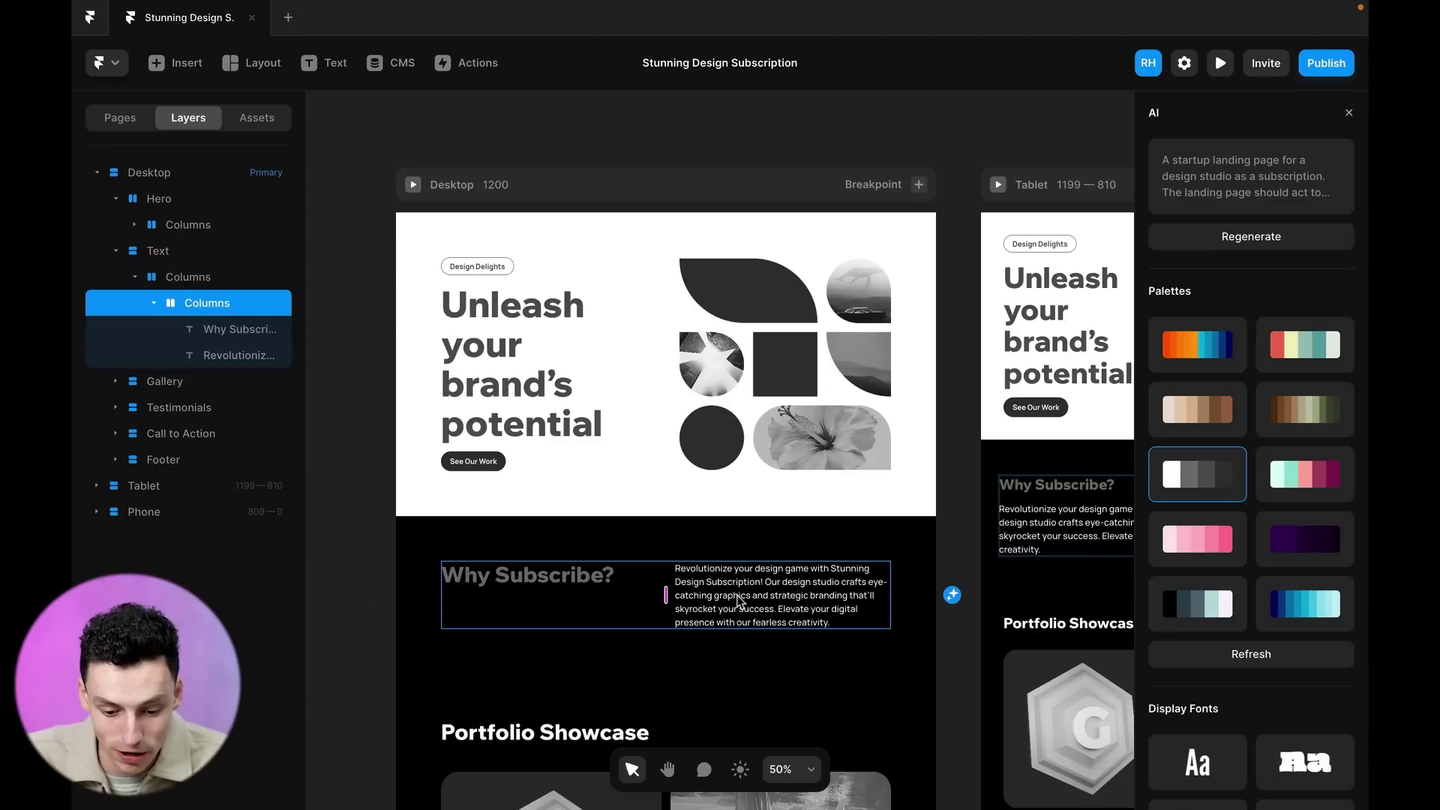
pyautogui.click(782, 596)
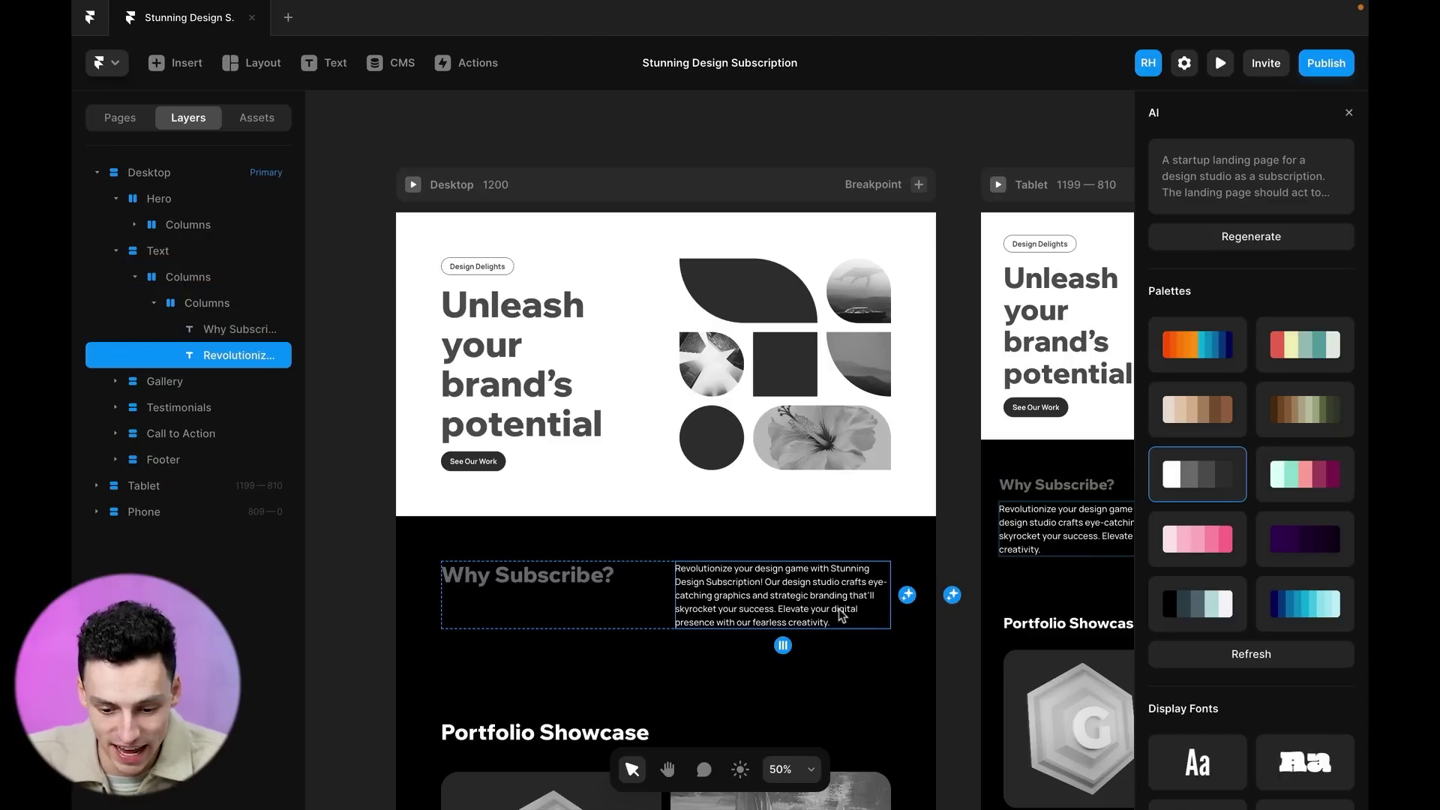
pyautogui.scroll(5, 839, 609)
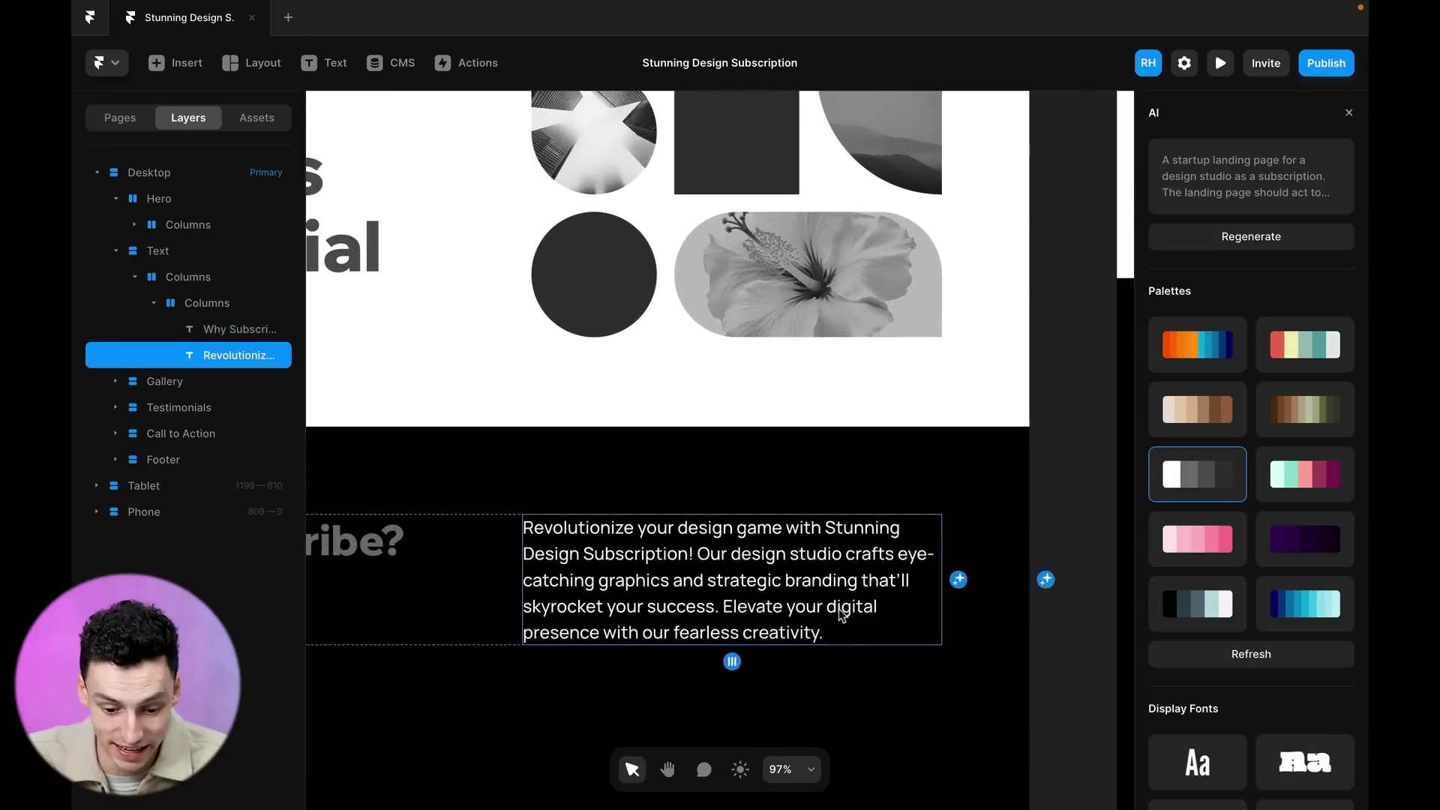
pyautogui.click(1033, 659)
pyautogui.click(799, 606)
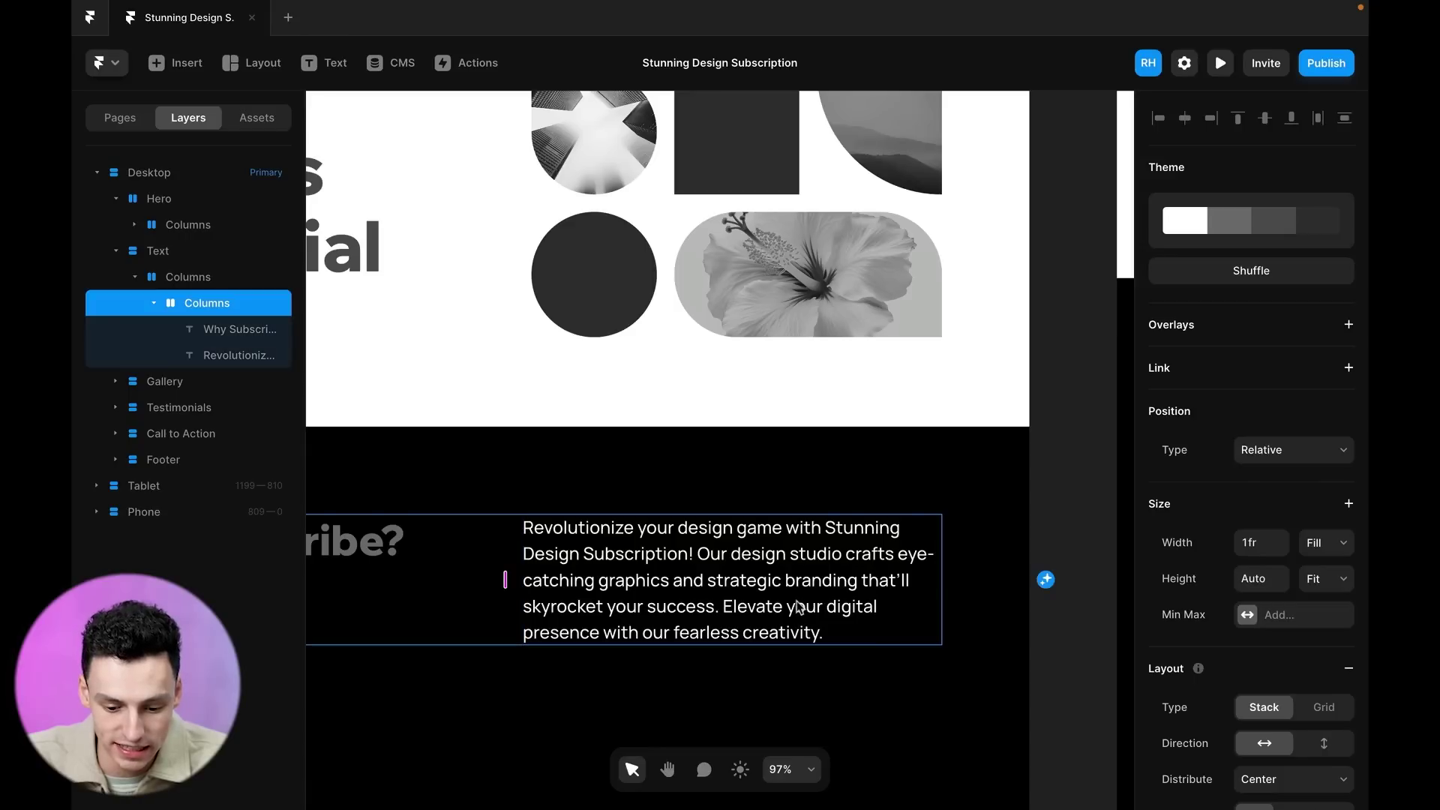
# - Select the Why Subscribe paragraph layer and rewrite it with AI into 'Transform your creative prowess…' copy
pyautogui.click(251, 355)
pyautogui.click(224, 339)
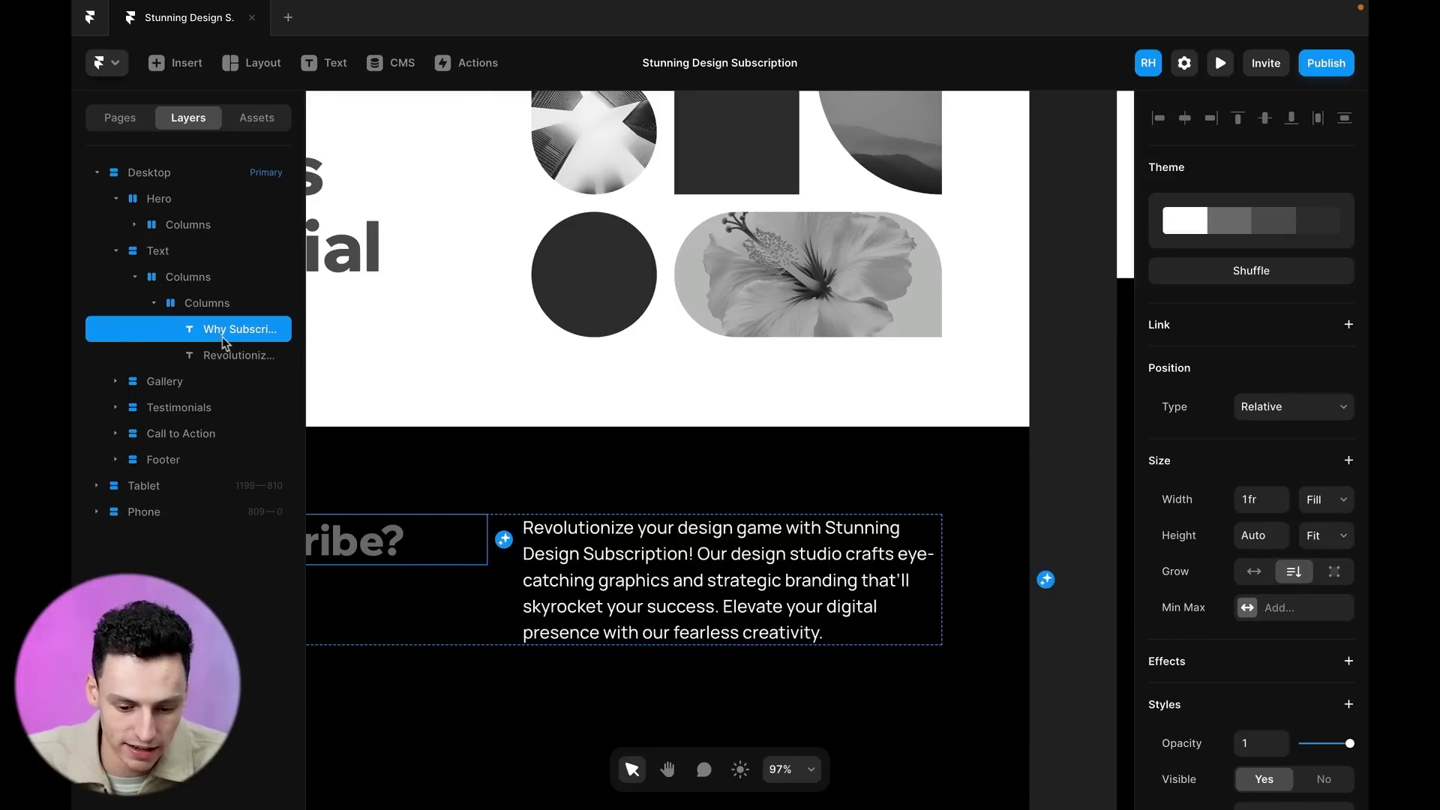
pyautogui.click(225, 354)
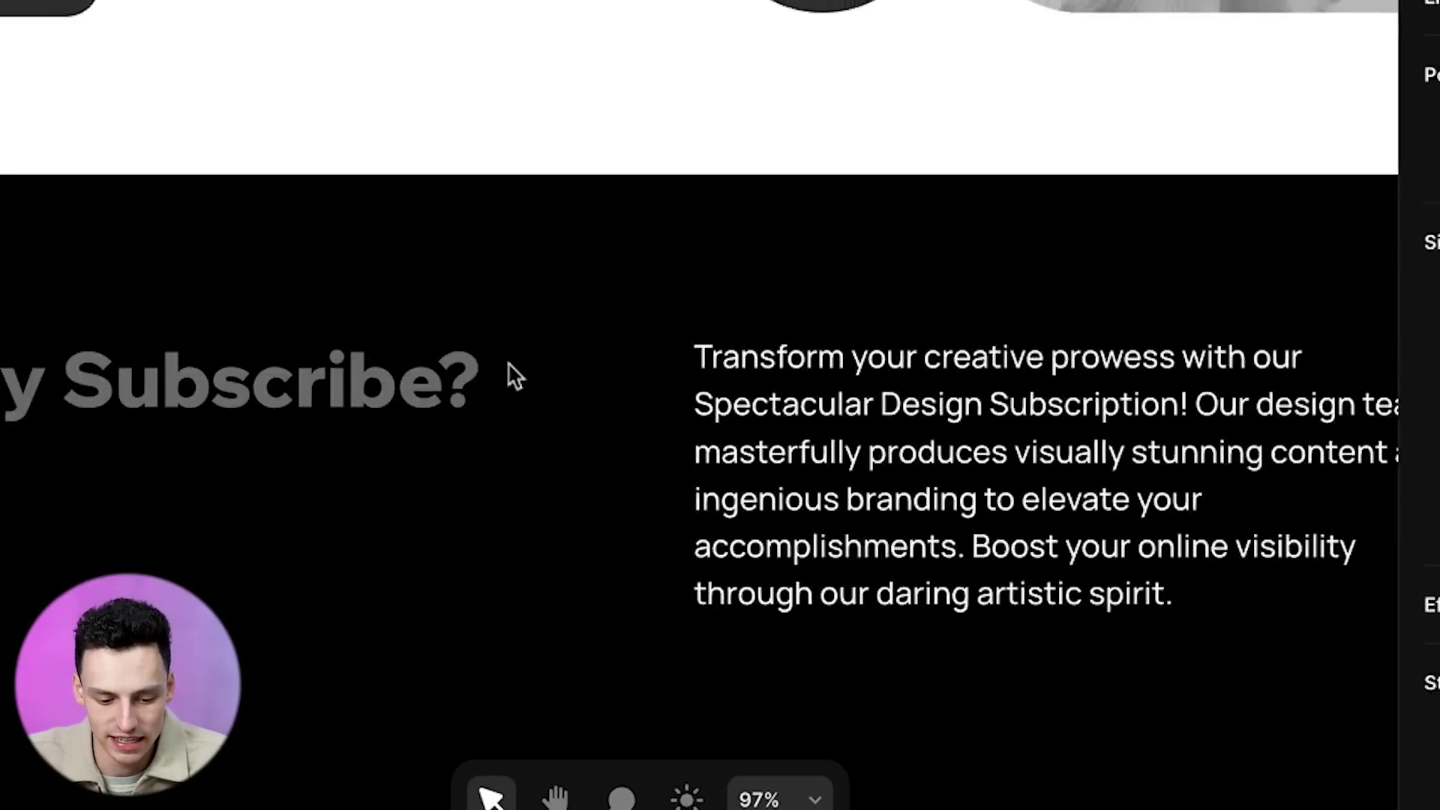
pyautogui.scroll(-3, 507, 361)
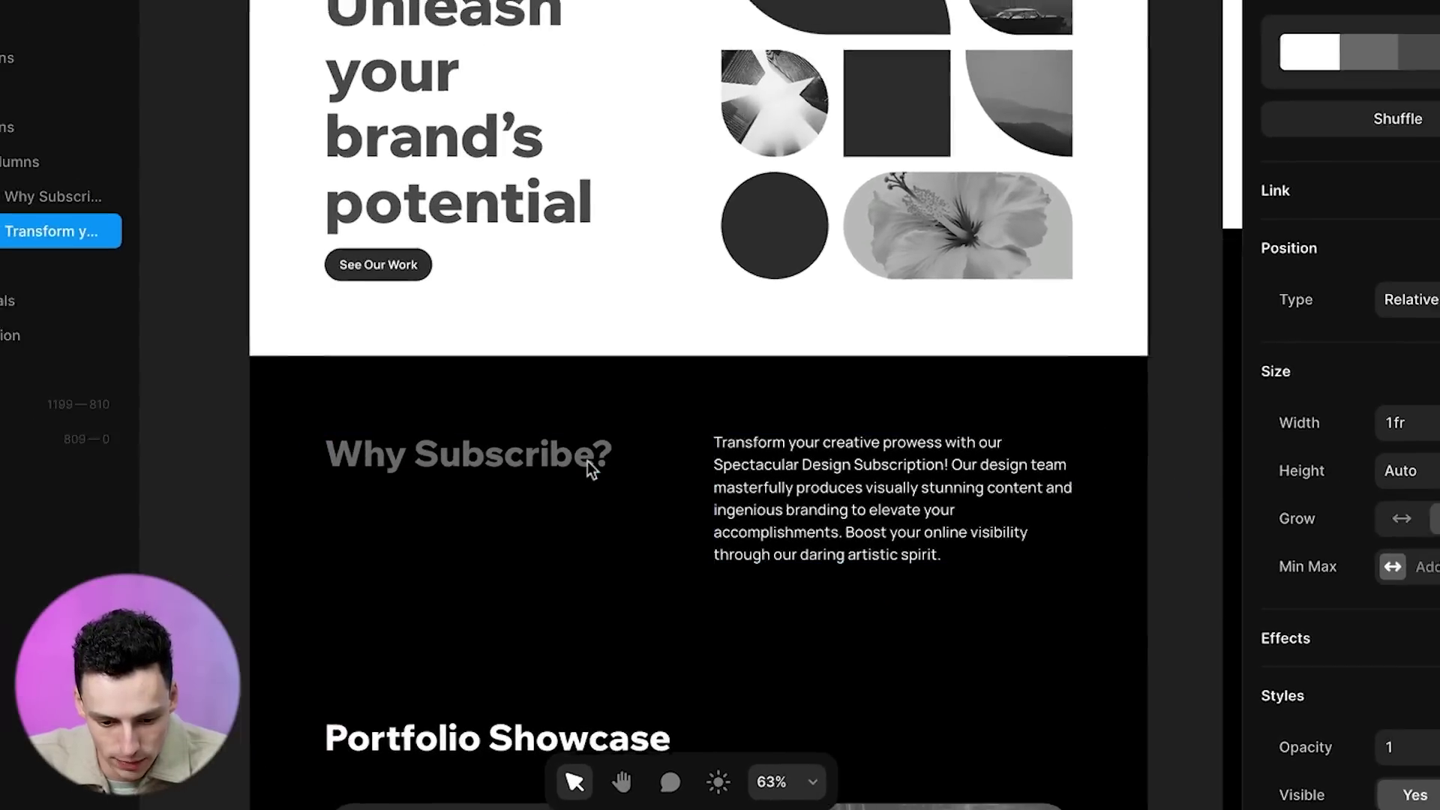
pyautogui.scroll(2, 587, 462)
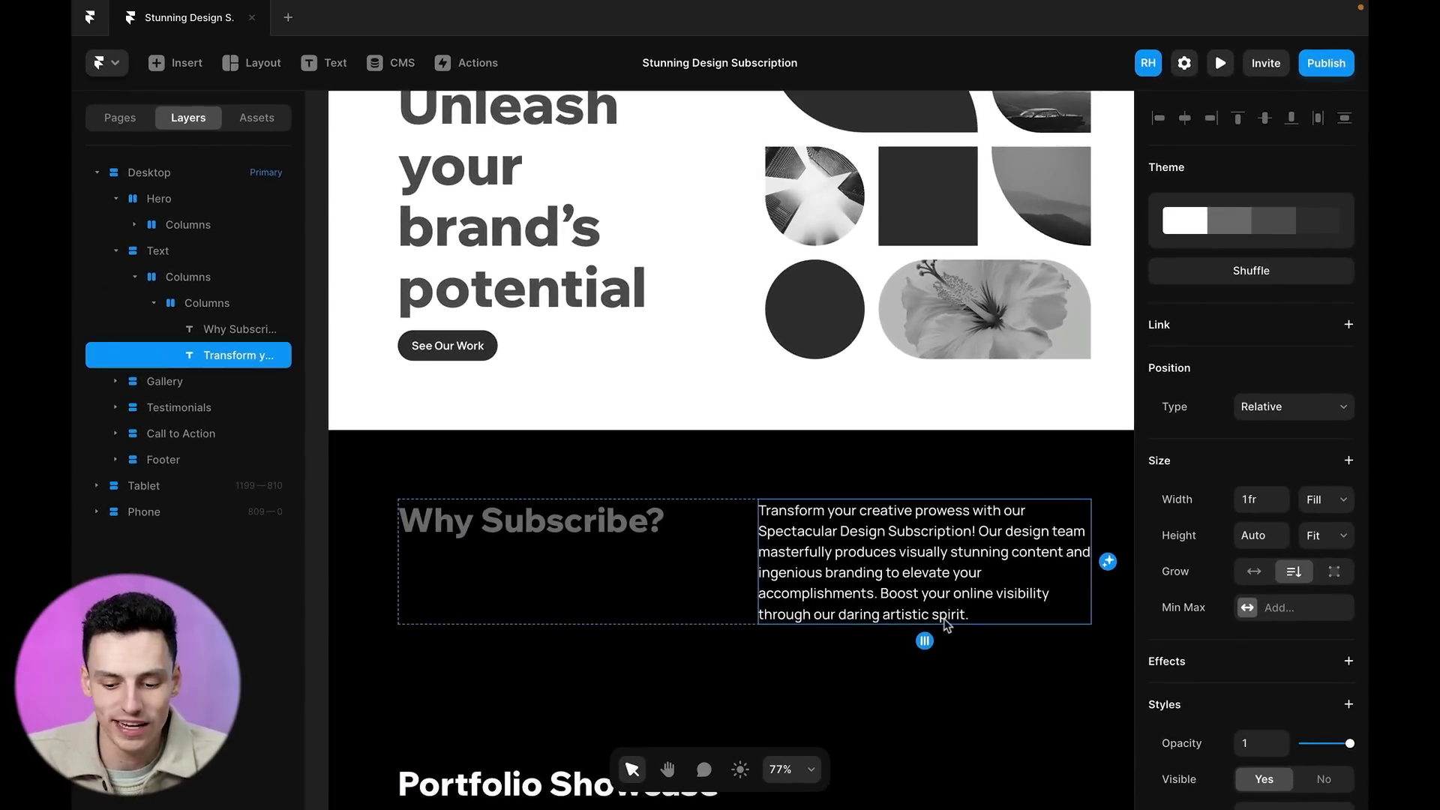
pyautogui.hscroll(2, 997, 592)
pyautogui.scroll(-1, 997, 592)
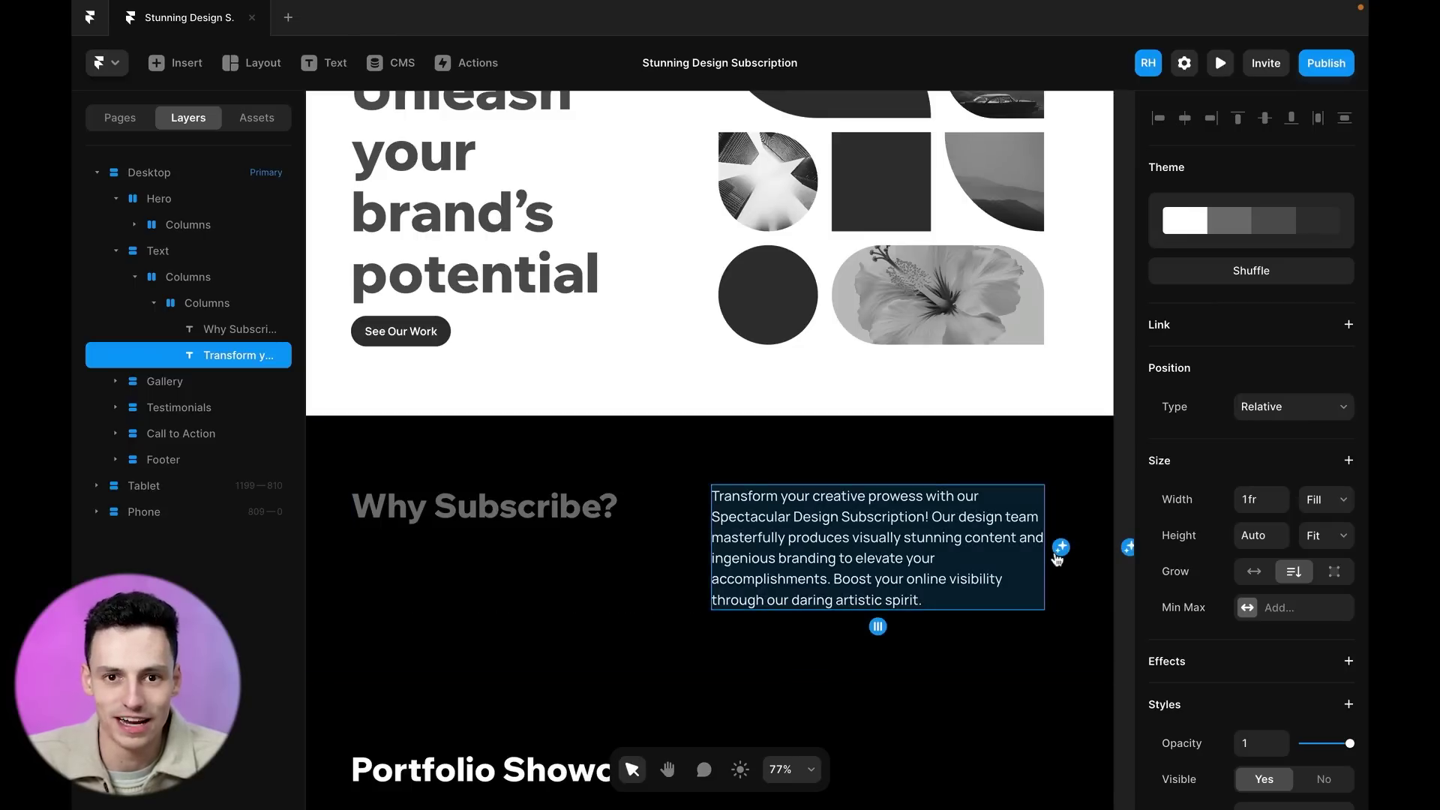
pyautogui.scroll(-3, 1056, 560)
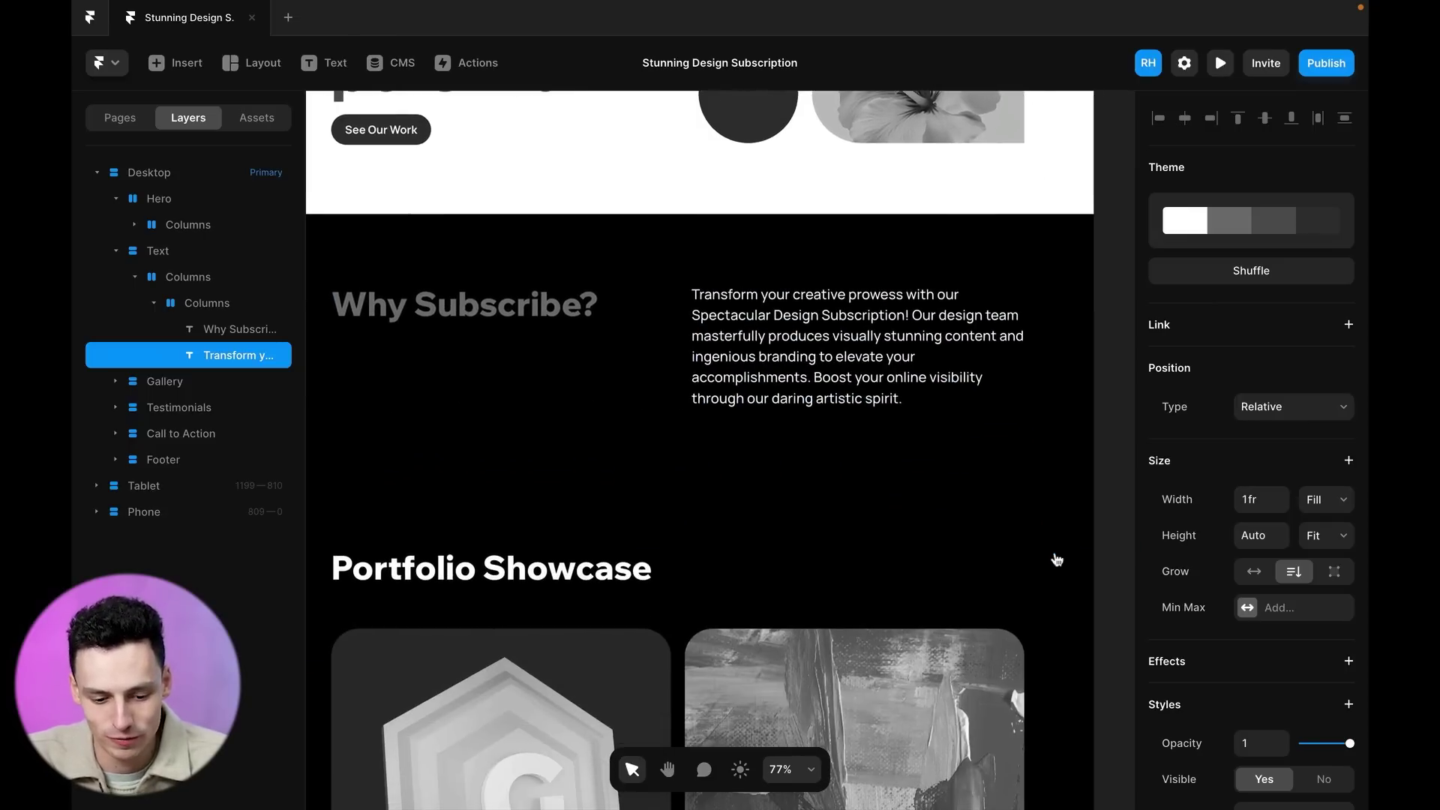
pyautogui.scroll(-5, 1054, 559)
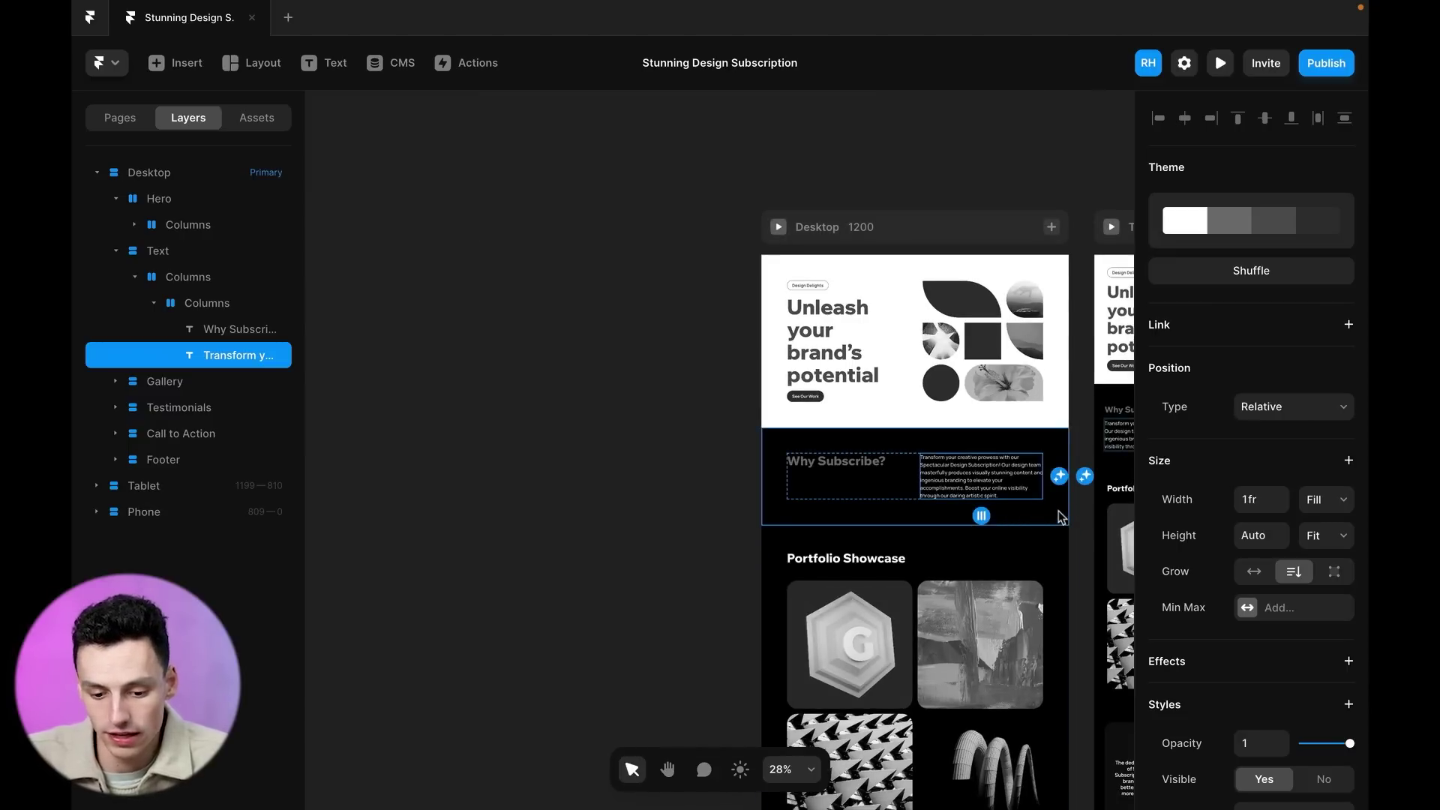
# - Shuffle the Why Subscribe Text section's theme until it settles on grey
pyautogui.click(1061, 516)
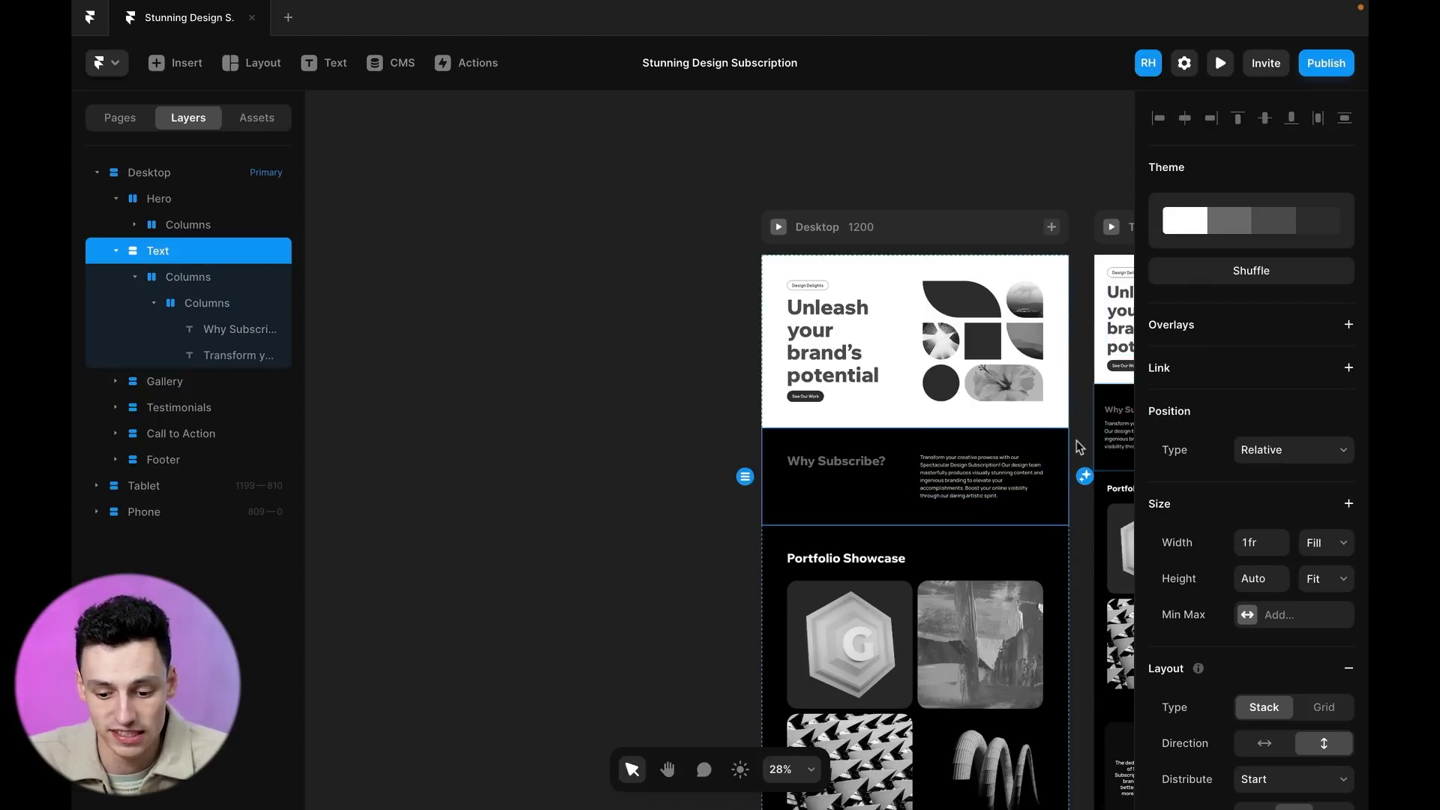
pyautogui.scroll(3, 1073, 442)
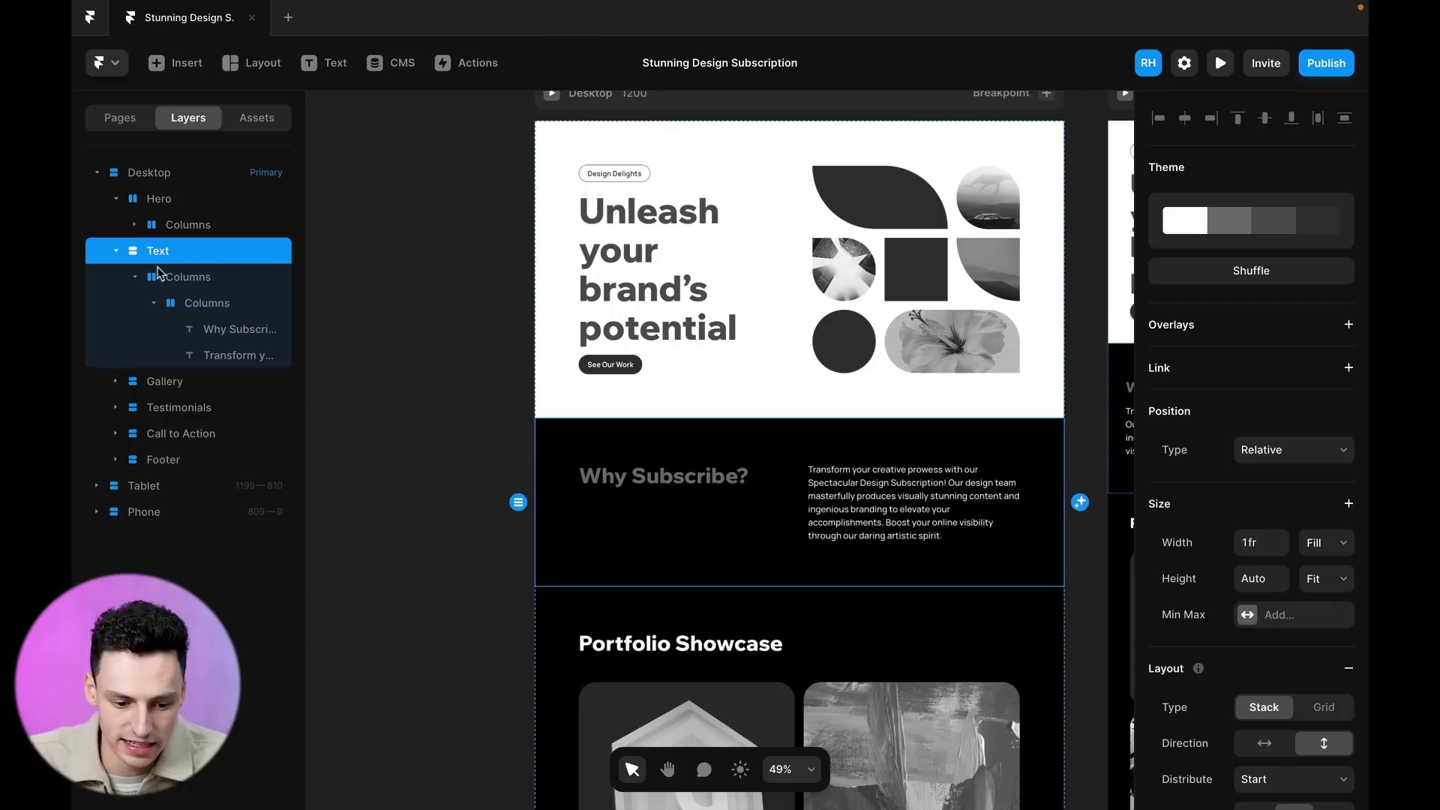
pyautogui.click(1081, 502)
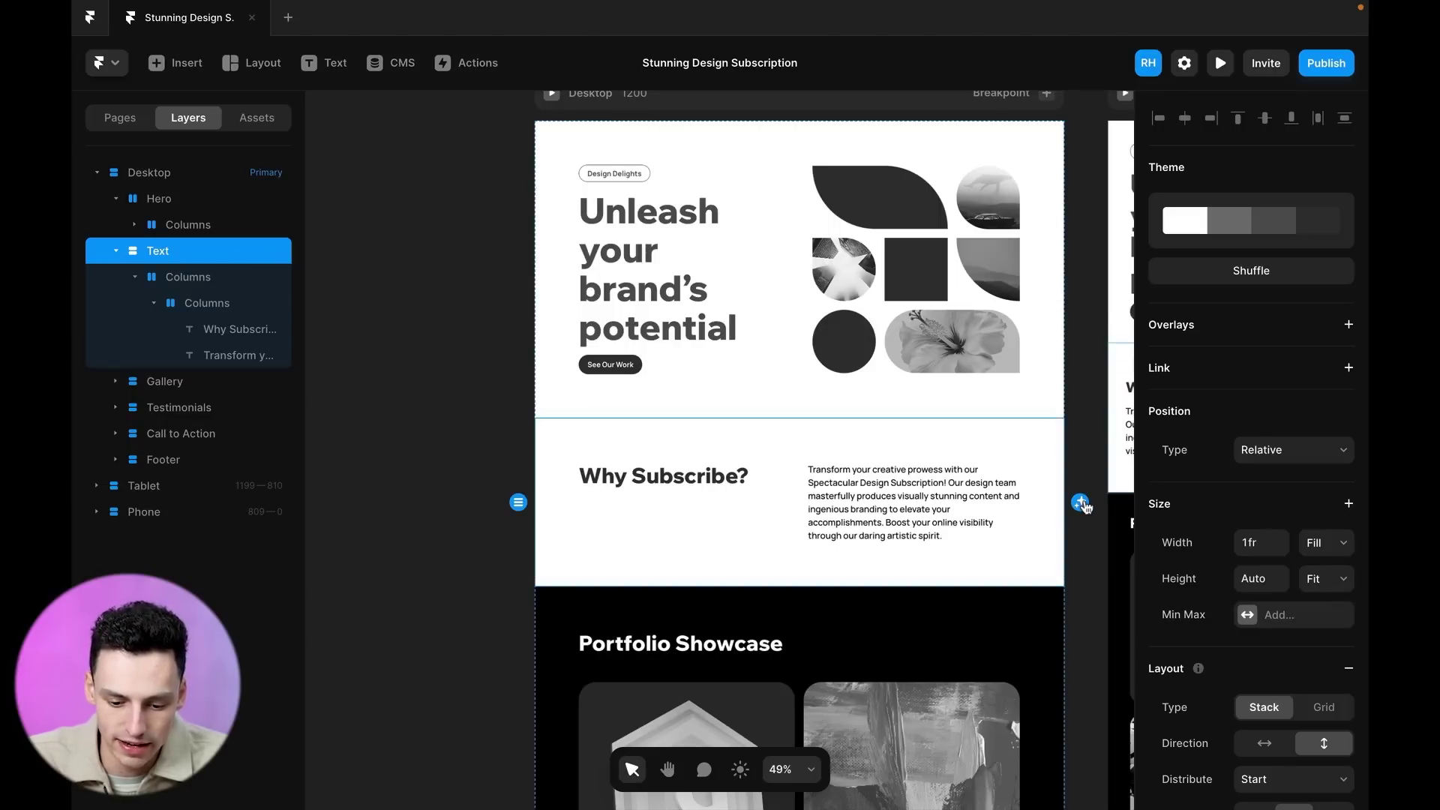
pyautogui.click(1081, 502)
pyautogui.click(1081, 502)
pyautogui.click(1080, 503)
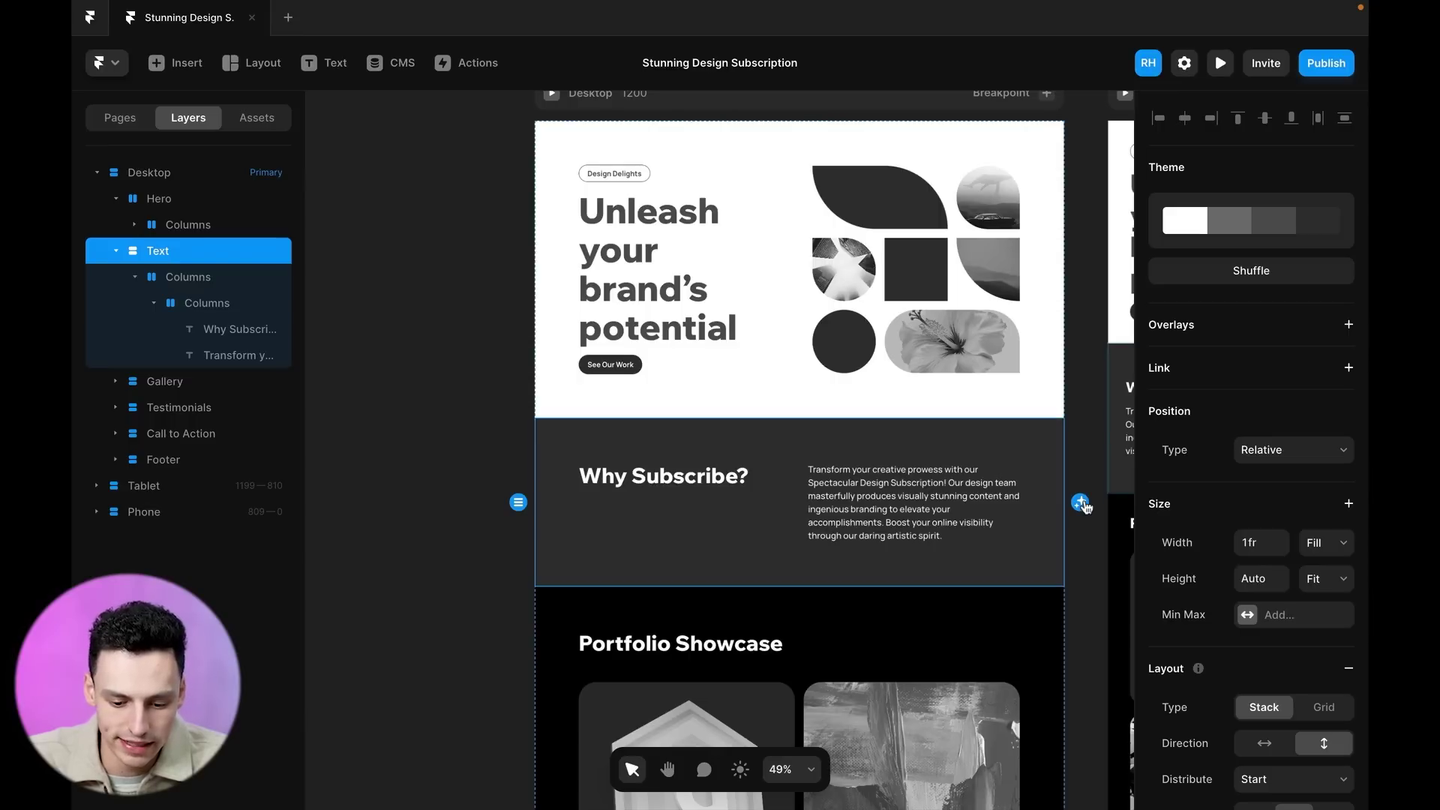
pyautogui.click(1080, 502)
pyautogui.click(1081, 503)
pyautogui.click(1081, 502)
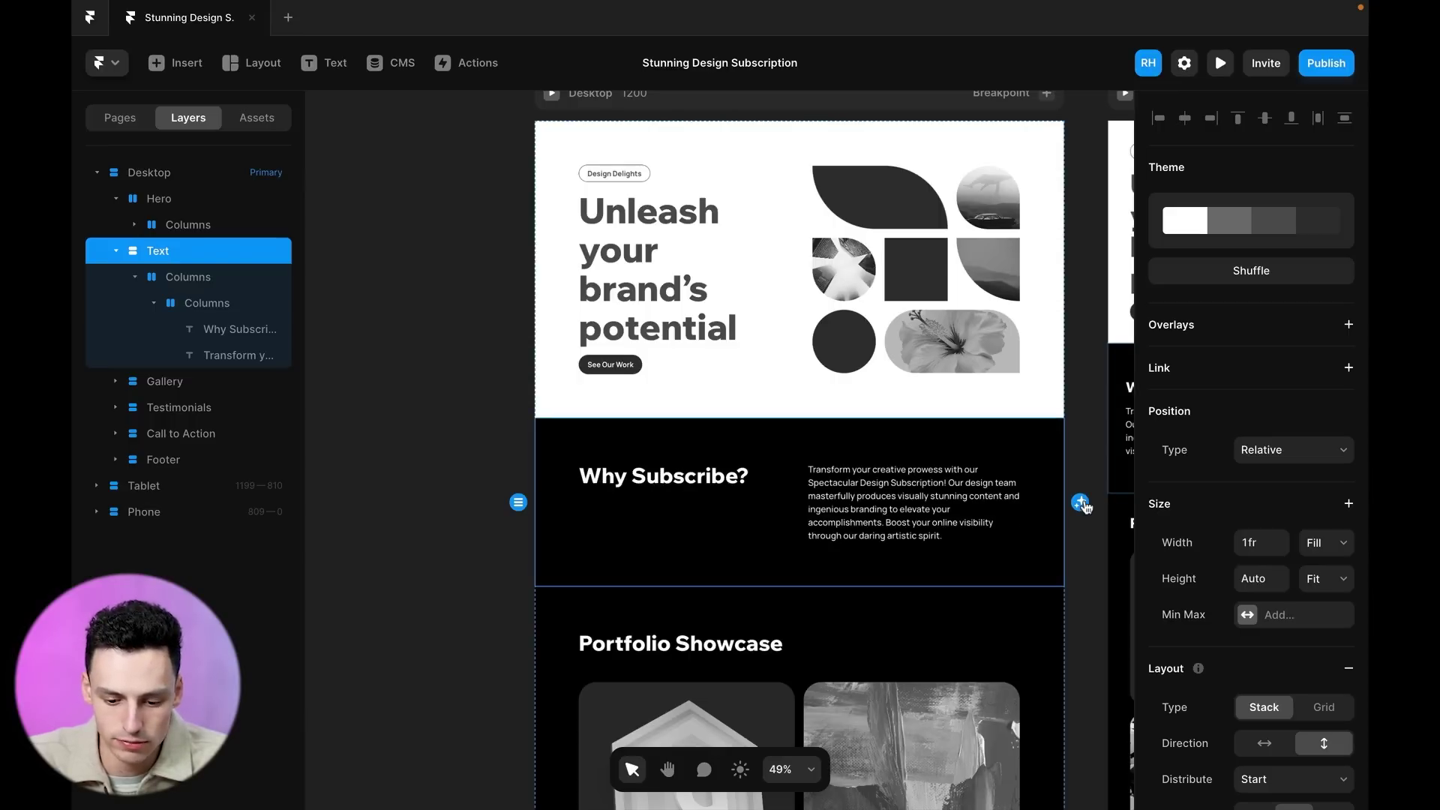
pyautogui.click(1080, 503)
pyautogui.click(1081, 502)
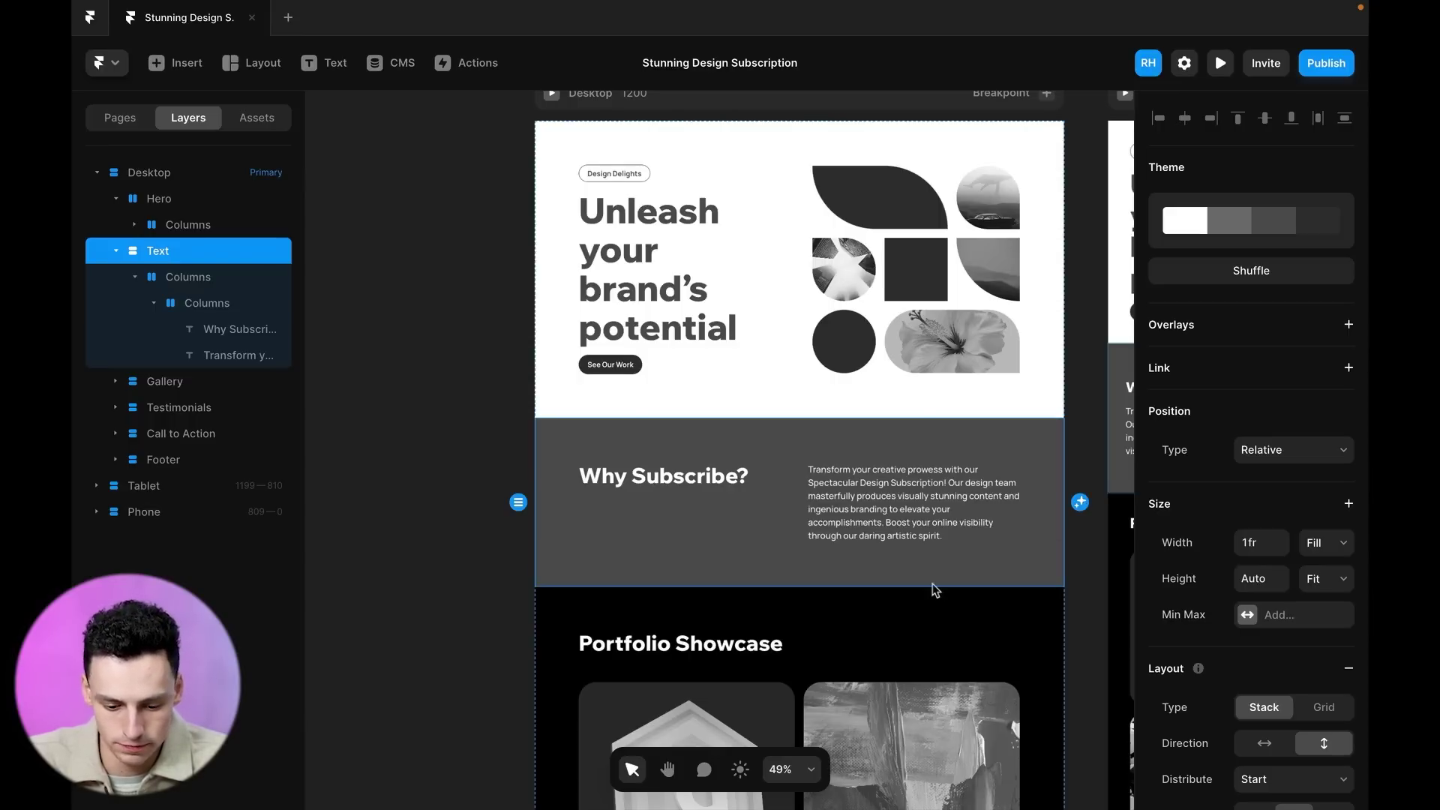
pyautogui.scroll(-5, 937, 590)
# - Give the Portfolio Showcase gallery a mid-grey theme and the Testimonials section a white theme
pyautogui.click(995, 252)
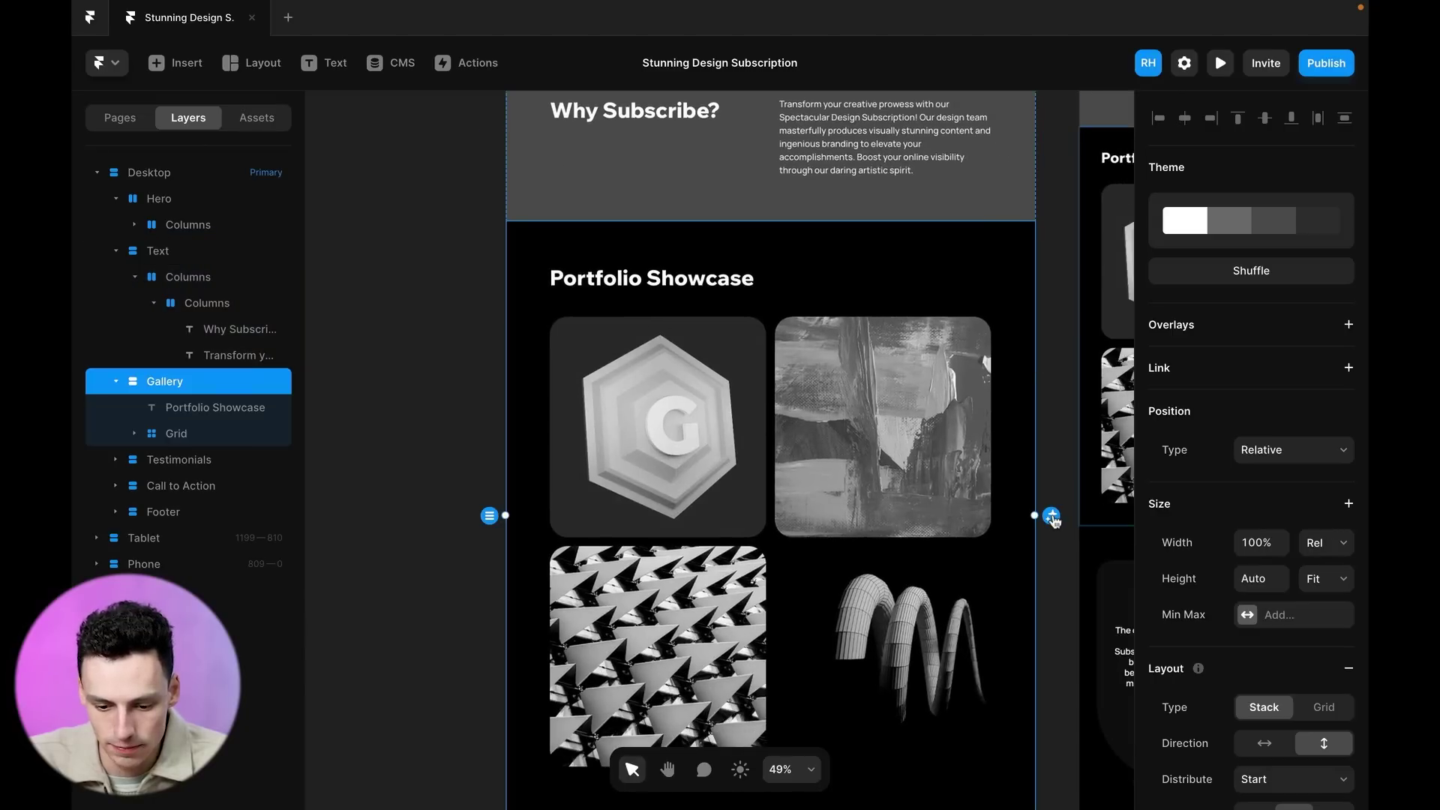
pyautogui.click(1053, 517)
pyautogui.click(1053, 517)
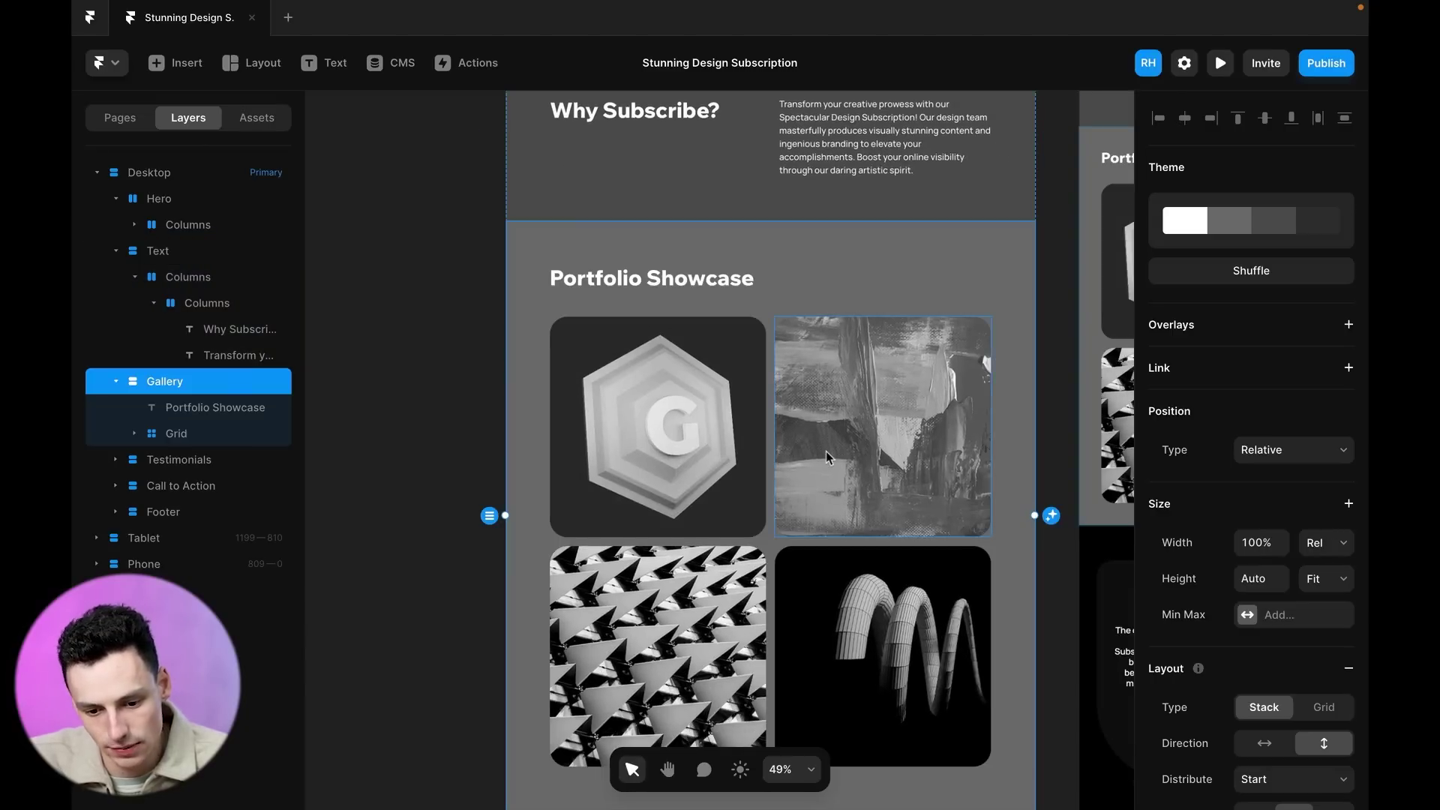
pyautogui.scroll(-5, 825, 452)
pyautogui.click(876, 433)
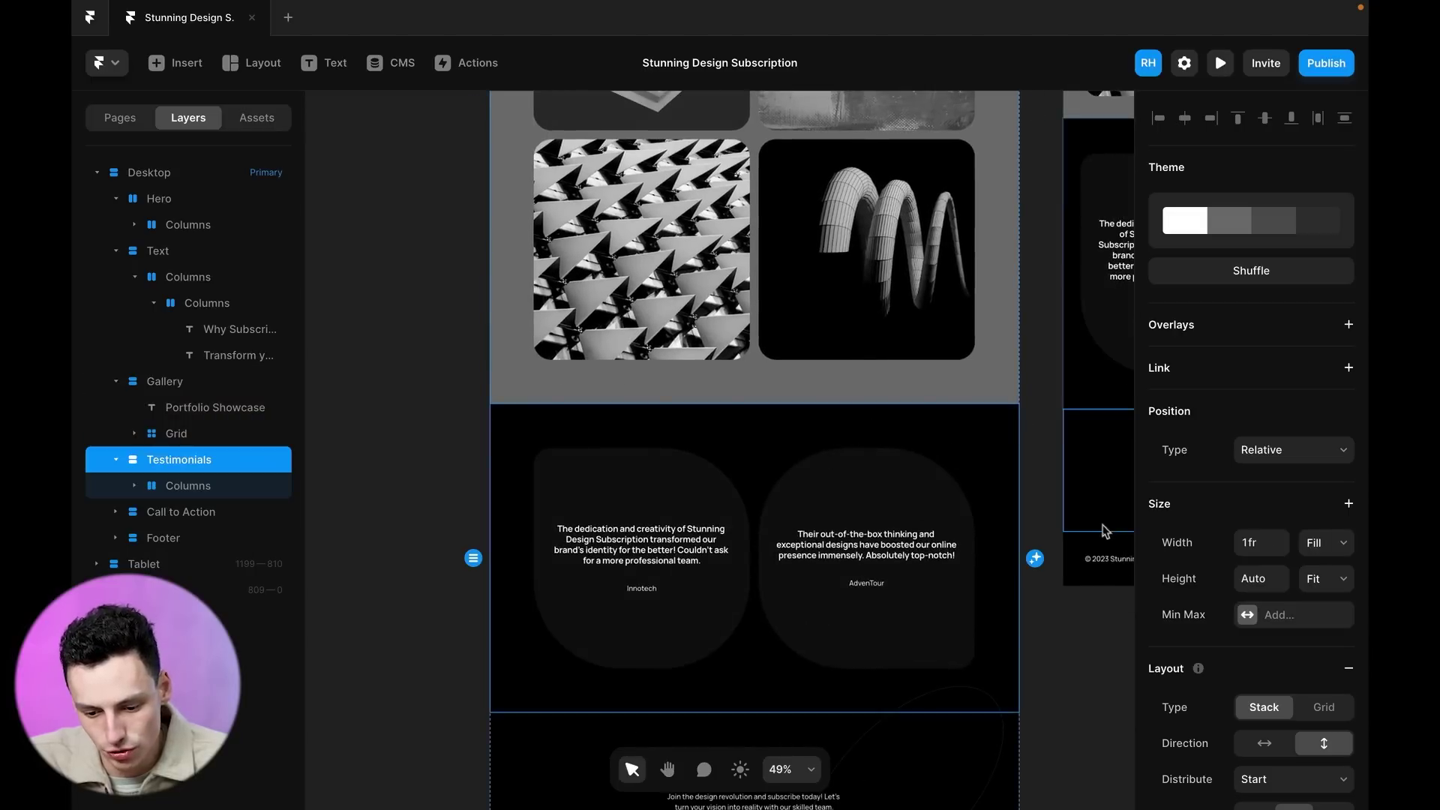
pyautogui.click(1033, 560)
pyautogui.click(1030, 566)
pyautogui.scroll(-5, 917, 525)
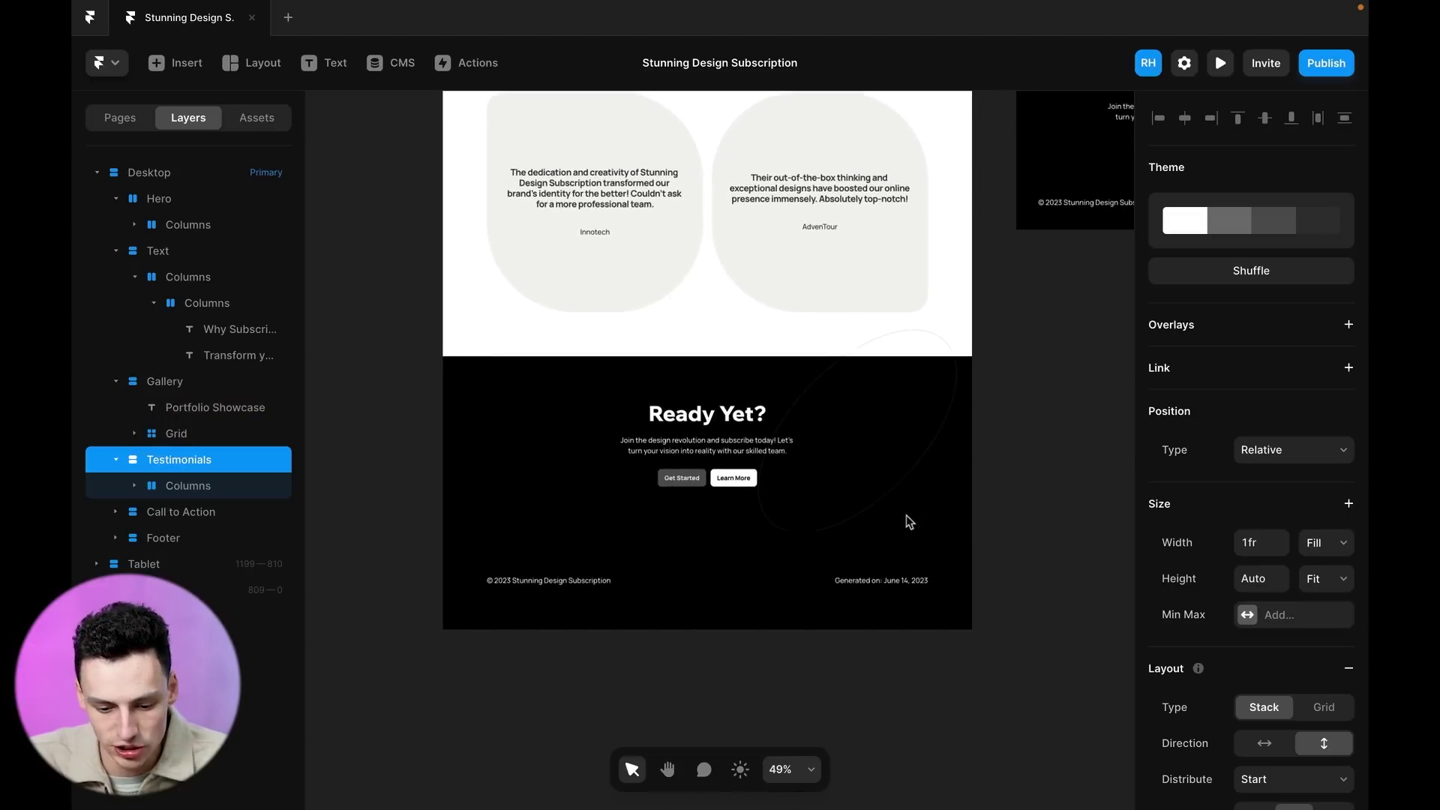
# - Set the Ready Yet? call-to-action to a white theme and shuffle the footer to grey
pyautogui.click(934, 424)
pyautogui.click(951, 492)
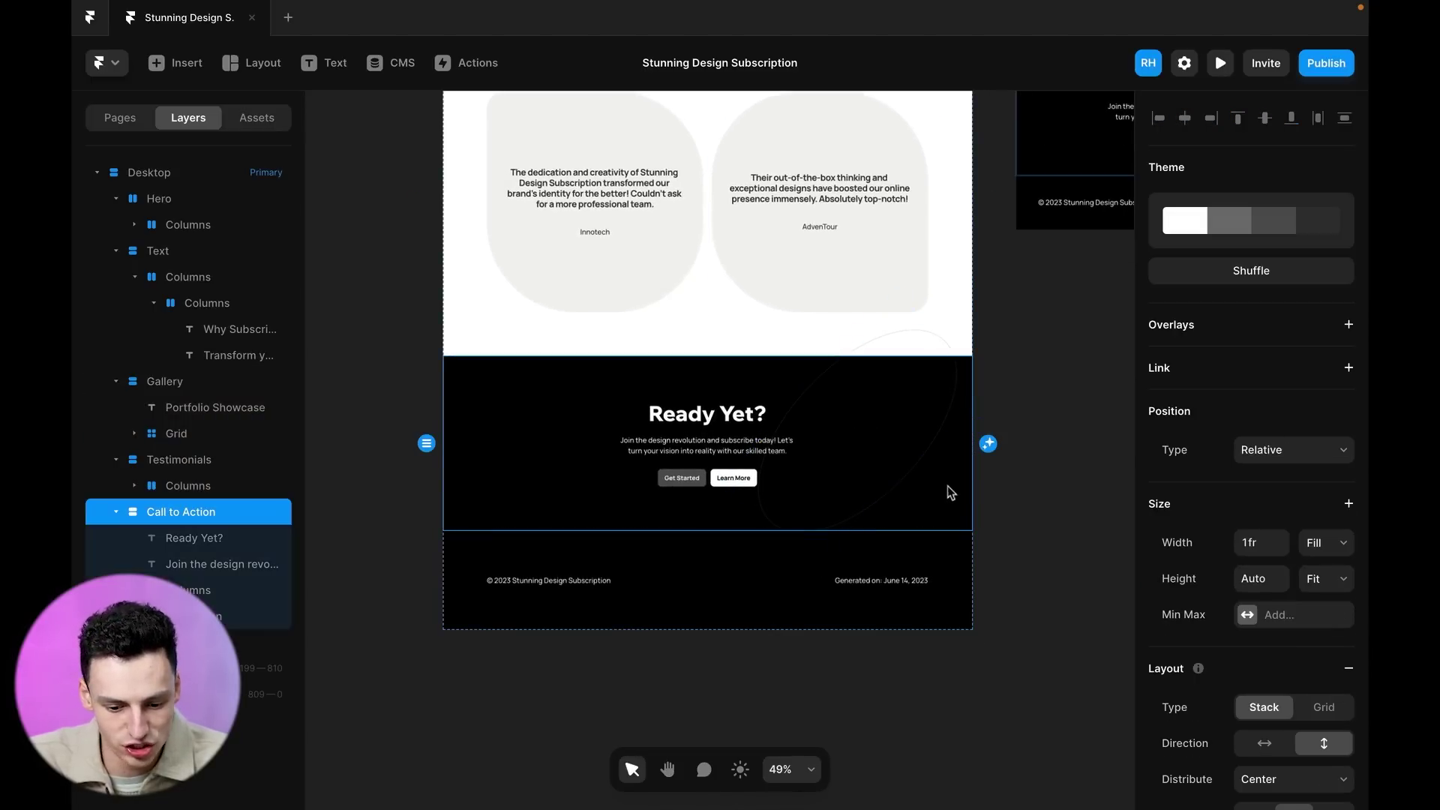
pyautogui.click(988, 444)
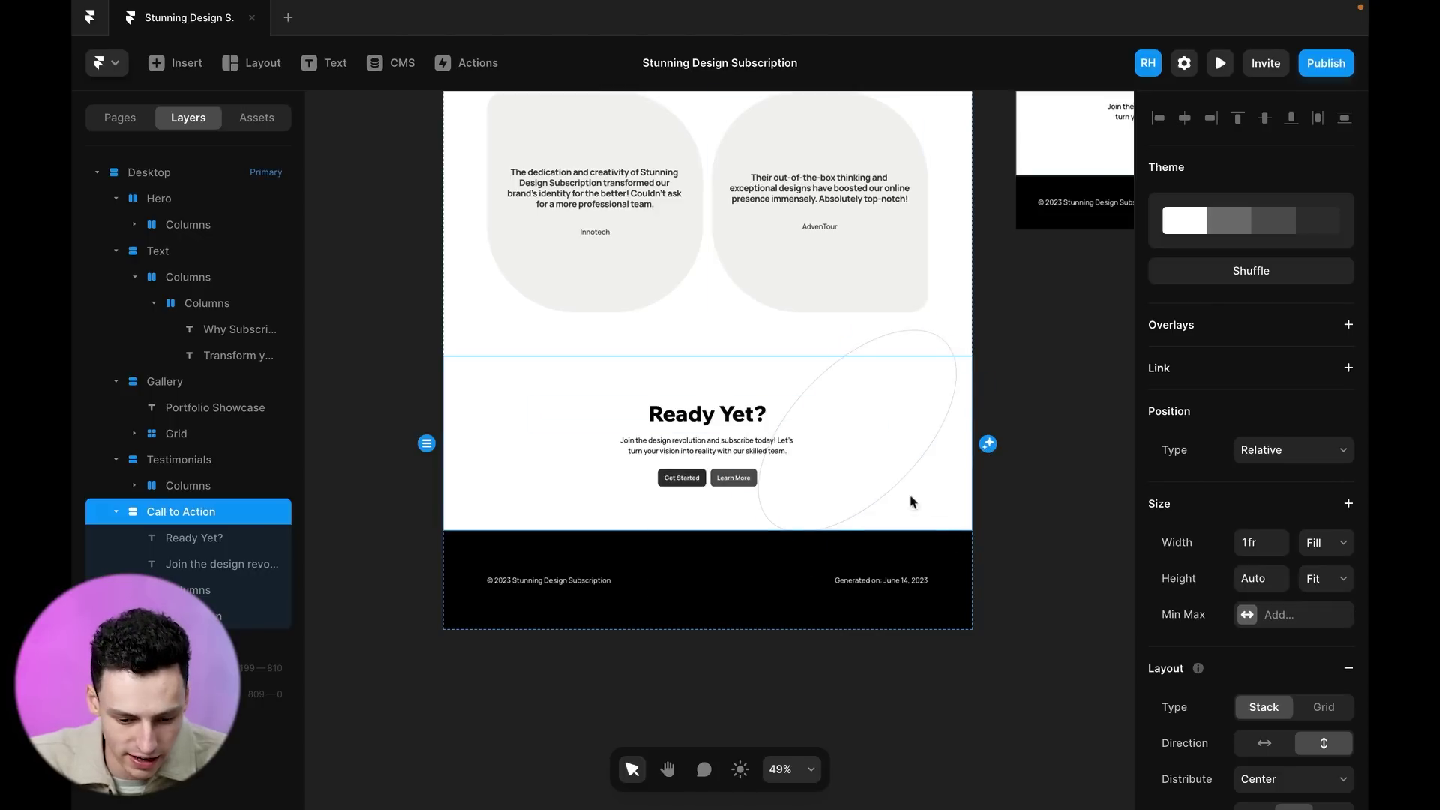
pyautogui.click(916, 533)
pyautogui.click(988, 580)
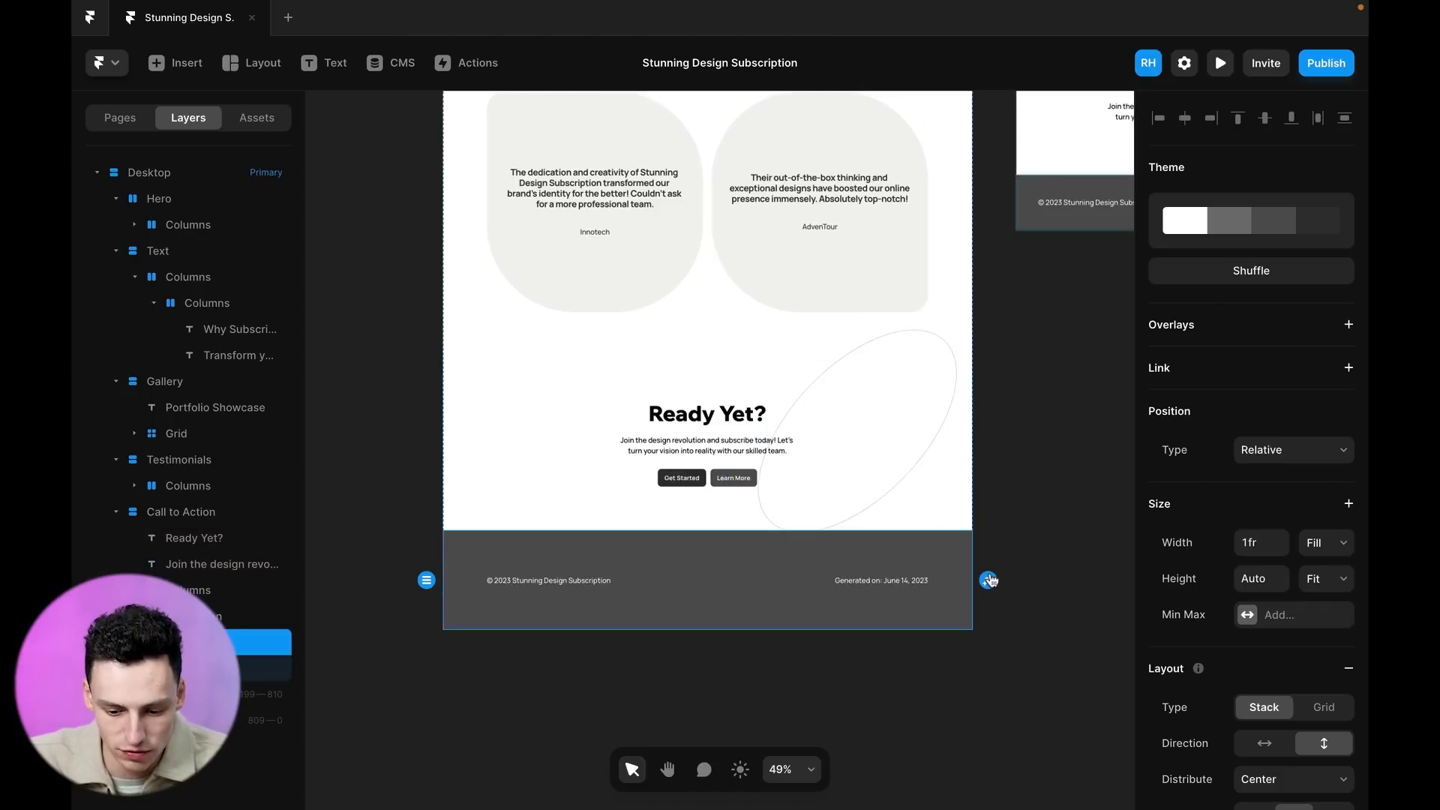
pyautogui.click(1012, 538)
pyautogui.scroll(-10, 1028, 482)
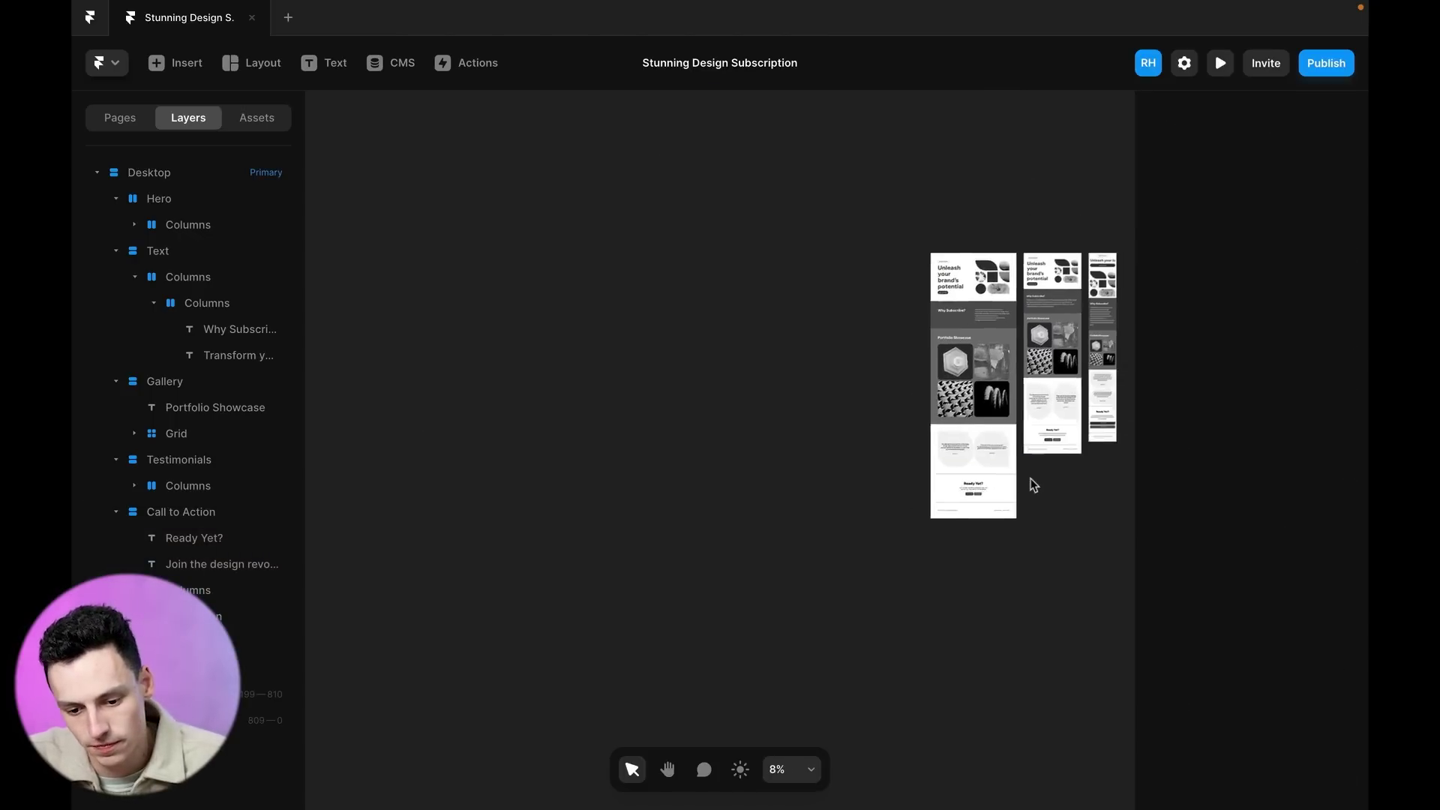
pyautogui.scroll(6, 1028, 482)
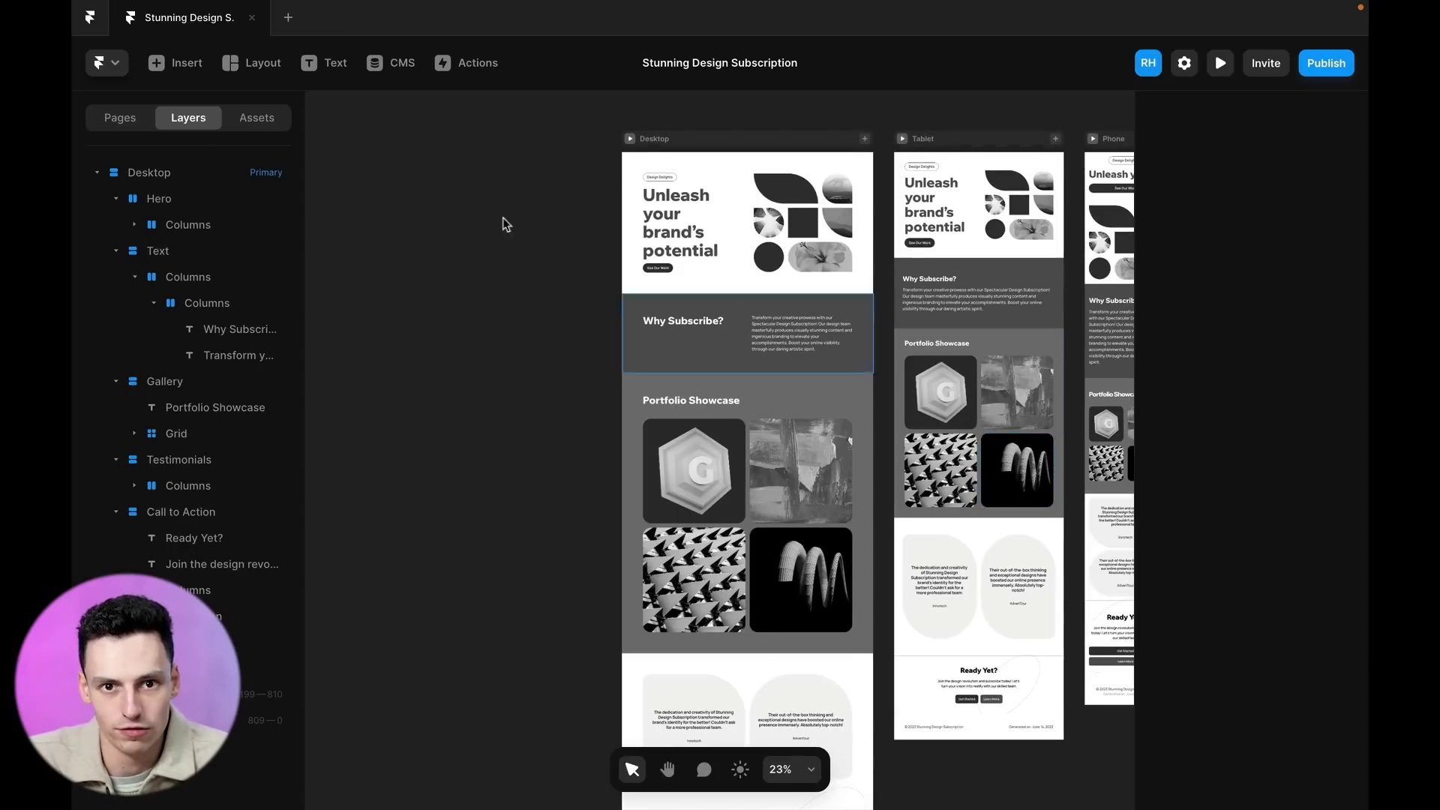
pyautogui.hscroll(3, 711, 321)
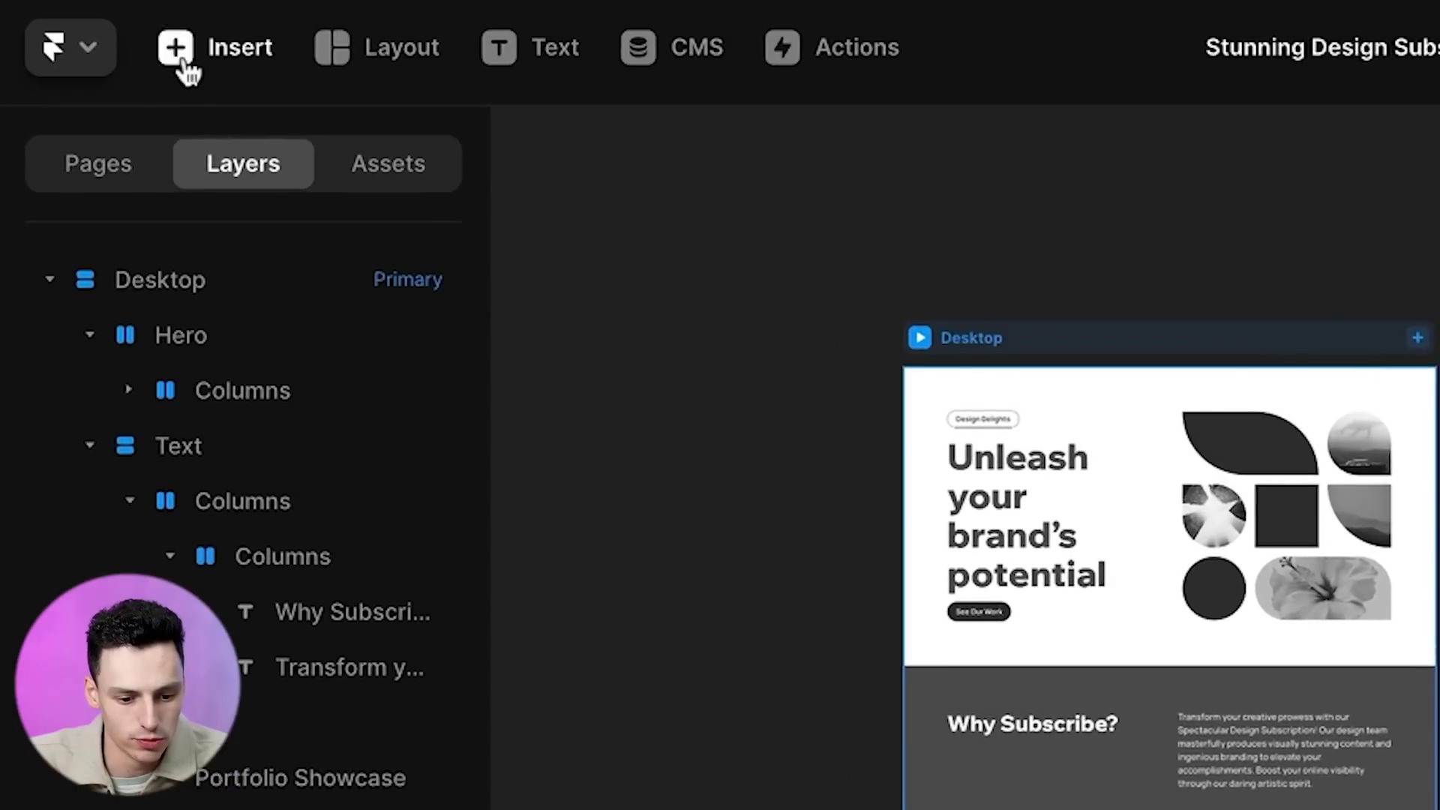
# - Open the Insert > AI page prompt and enter 'Add an about page'
pyautogui.click(187, 73)
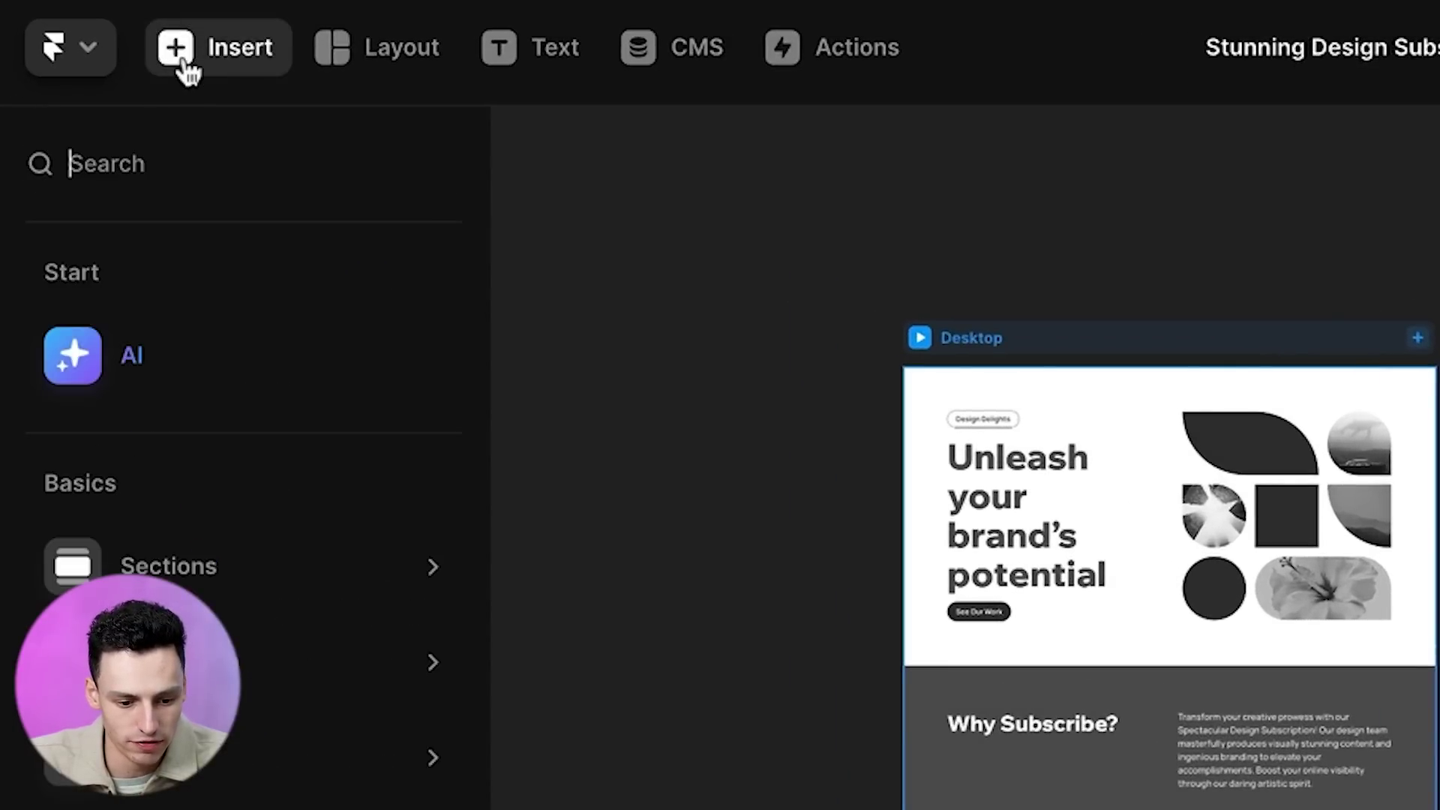
pyautogui.click(216, 352)
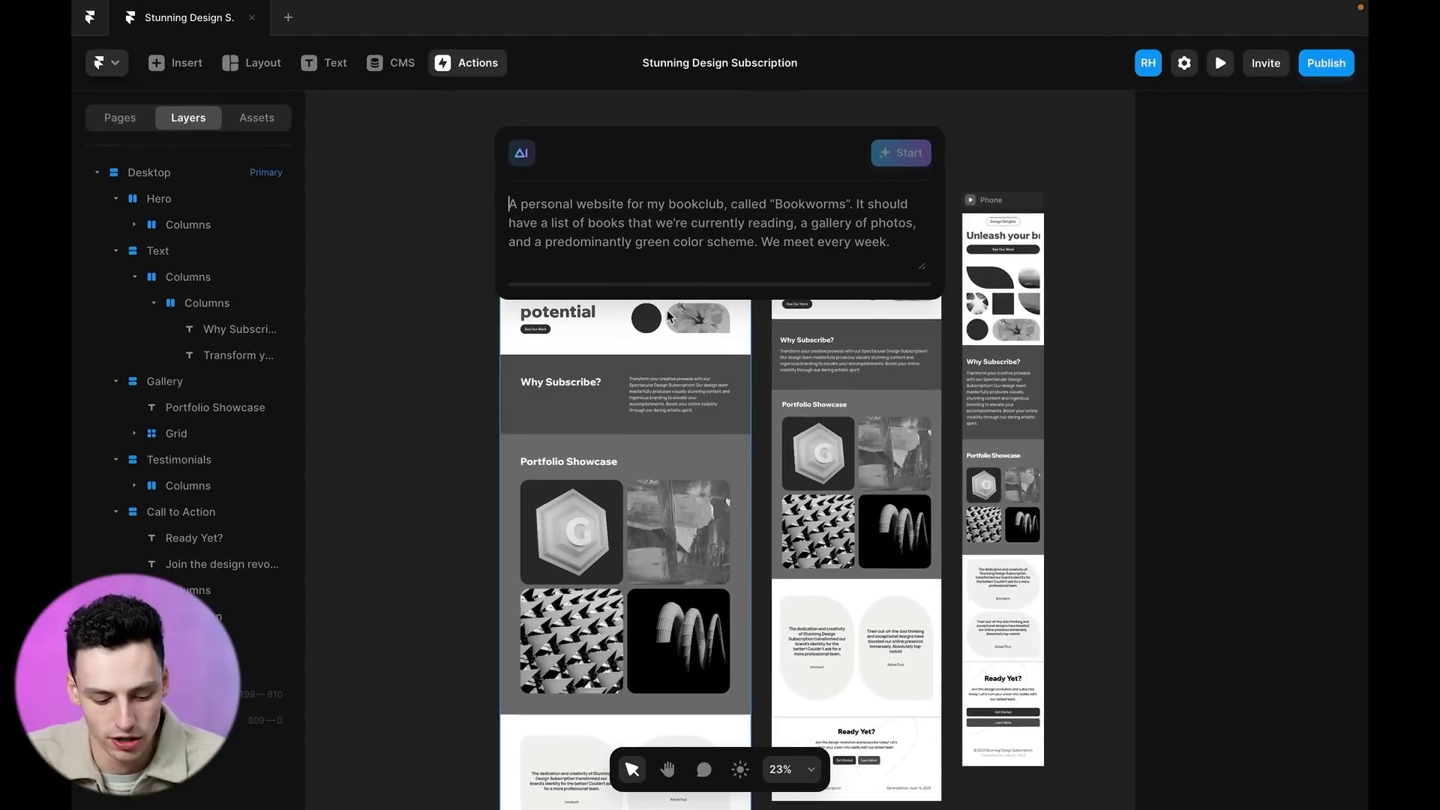
pyautogui.write('Add an about page')
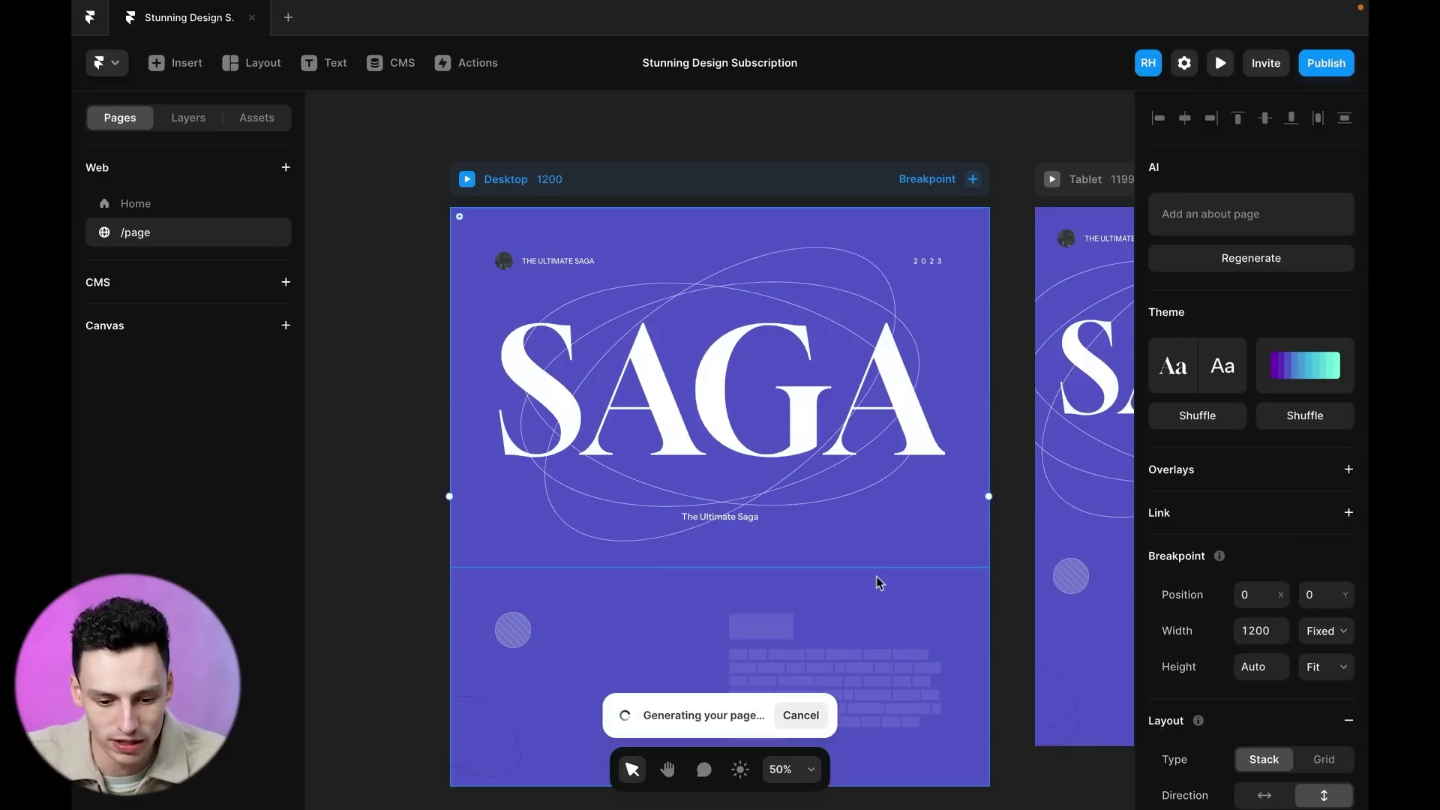
# - Scroll the canvas to watch the AI build the SAGA about page's Origins and founders sections
pyautogui.scroll(-5, 879, 583)
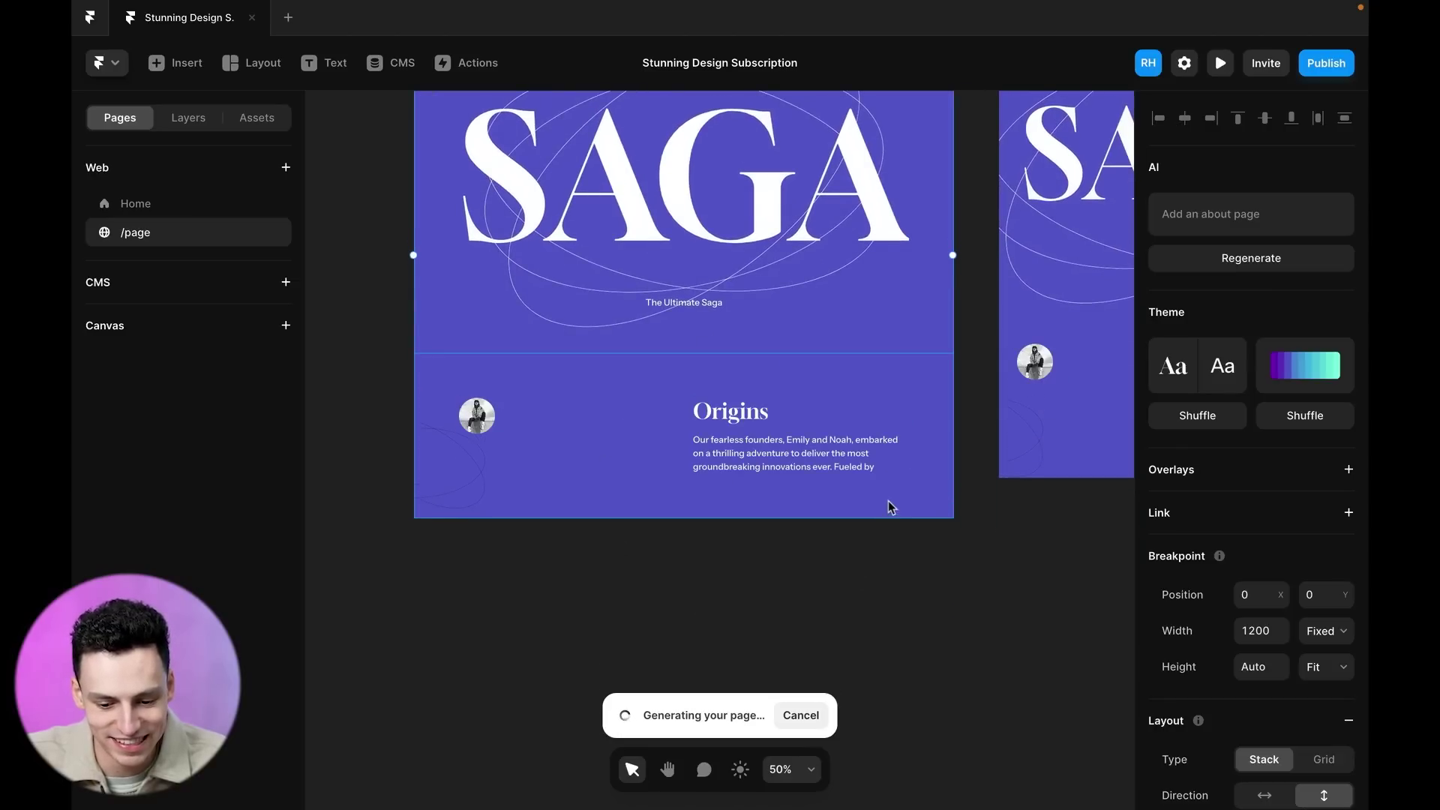
pyautogui.scroll(-3, 922, 427)
pyautogui.scroll(5, 923, 427)
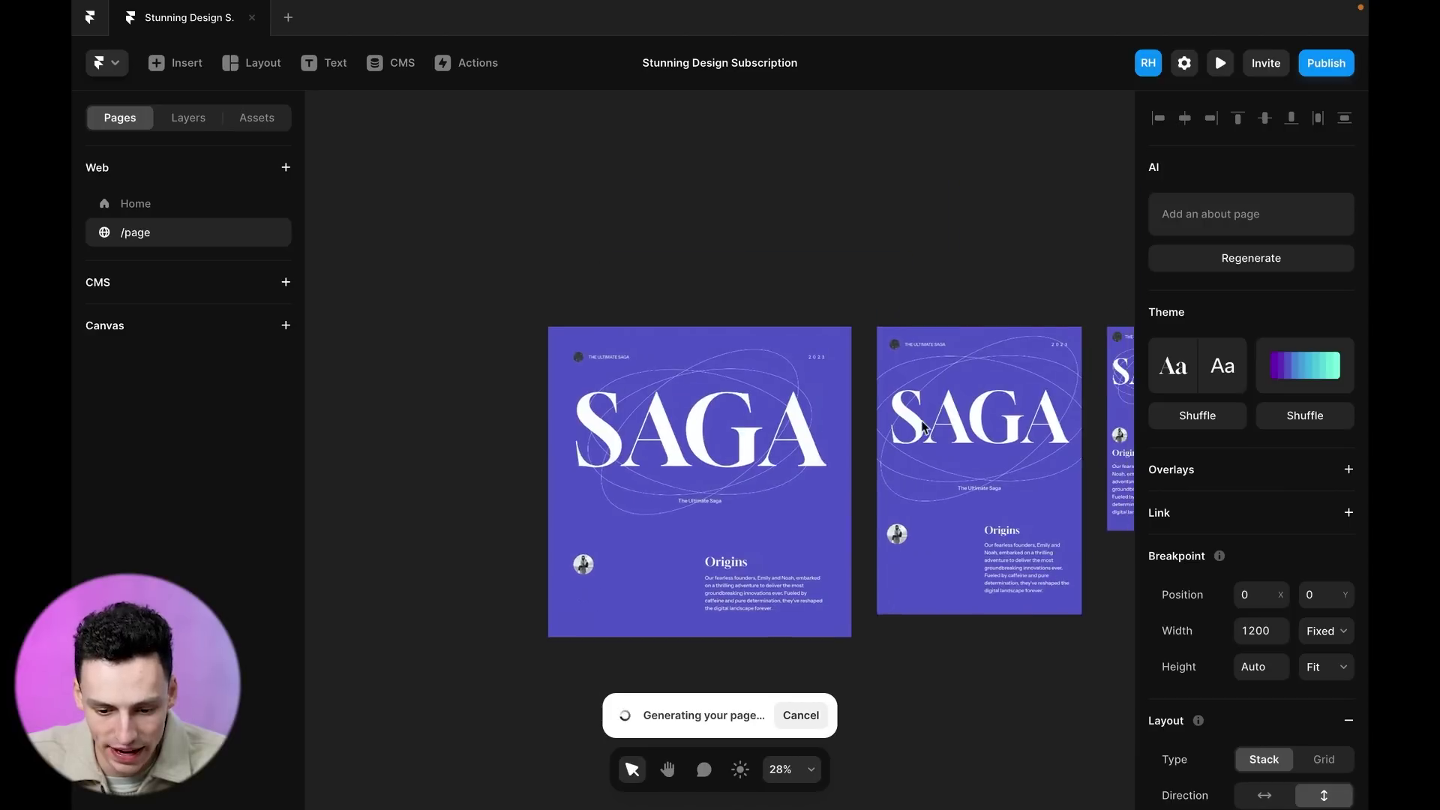
pyautogui.scroll(-2, 922, 426)
pyautogui.scroll(-2, 762, 491)
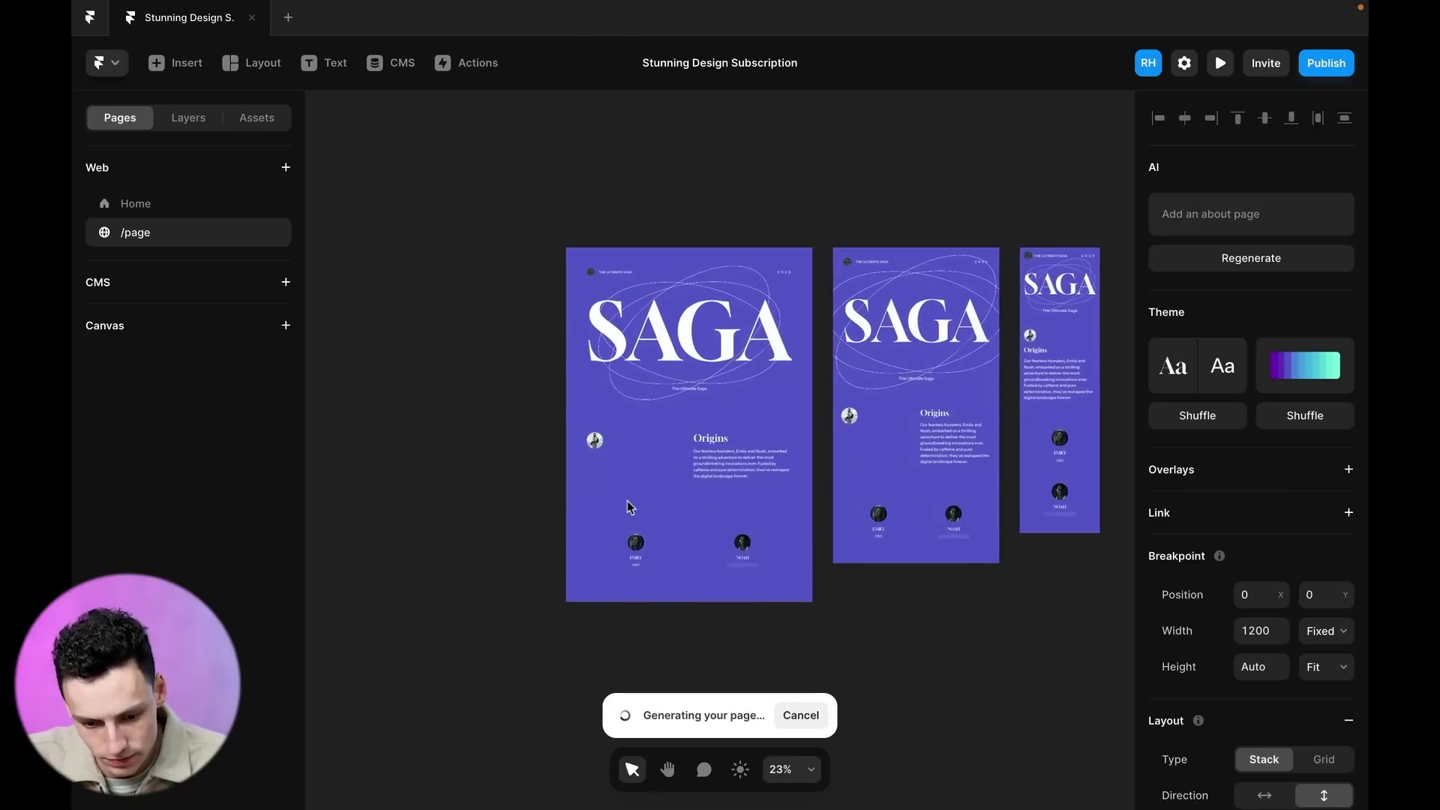
pyautogui.scroll(1, 630, 508)
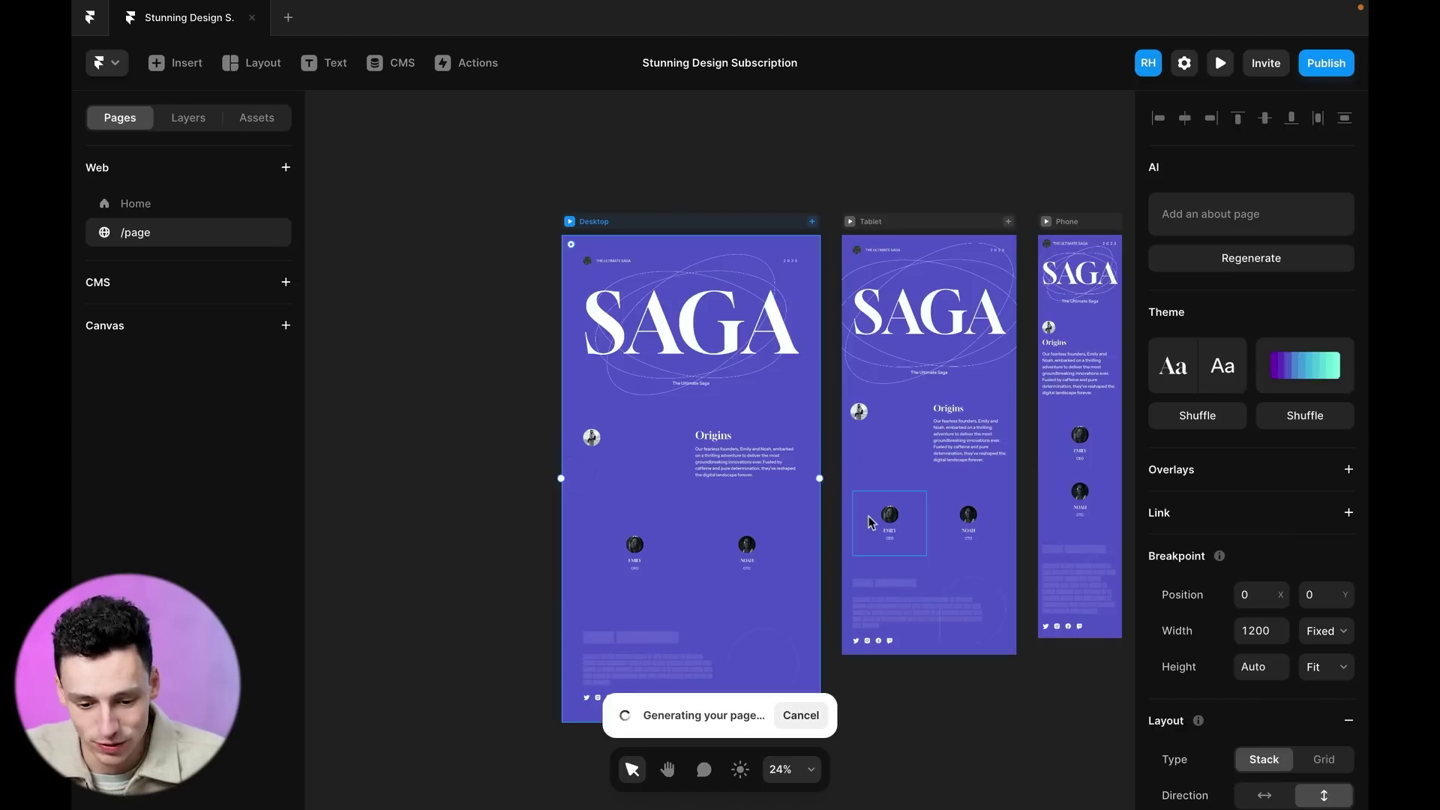